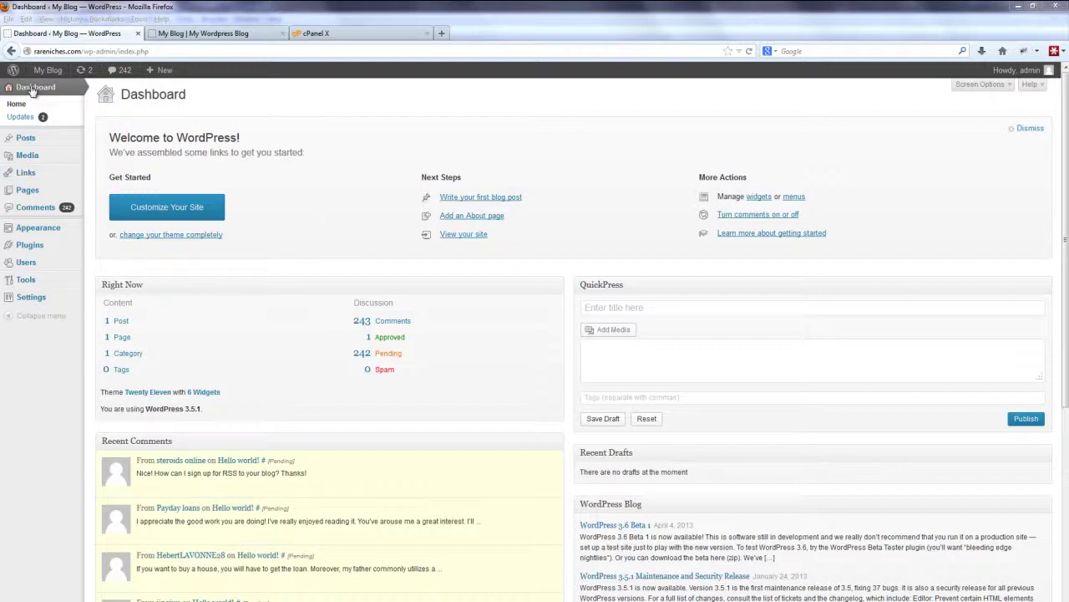
Upload the social-feed-slider-1 zip archive from the Project folder as a new plugin and start its installation.
{"action": "mouse_move", "coordinate": [32, 244]}
{"action": "left_click", "coordinate": [103, 257]}
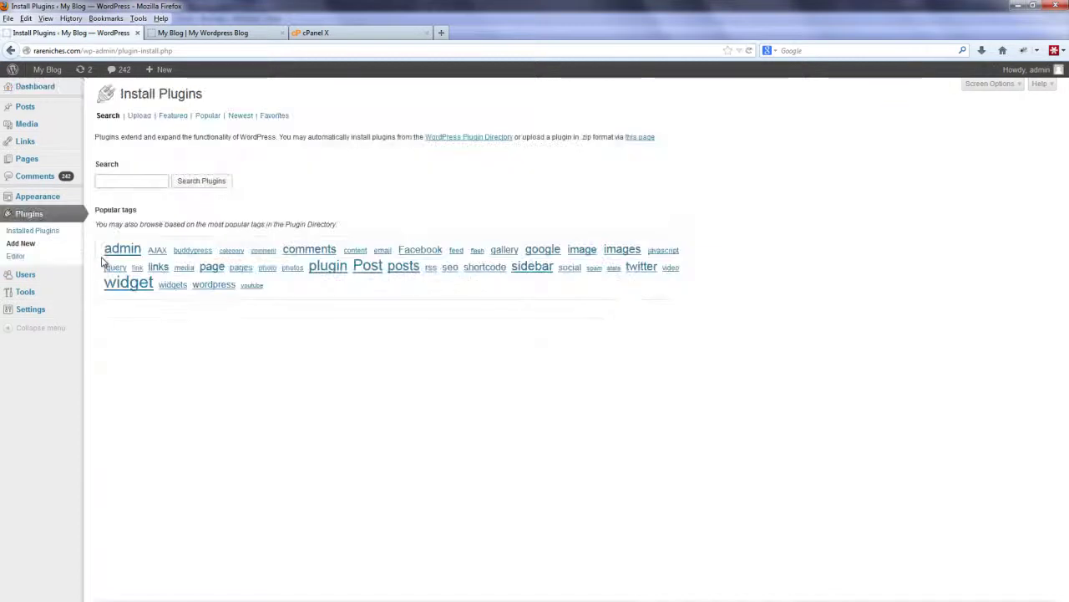
{"action": "left_click", "coordinate": [137, 117]}
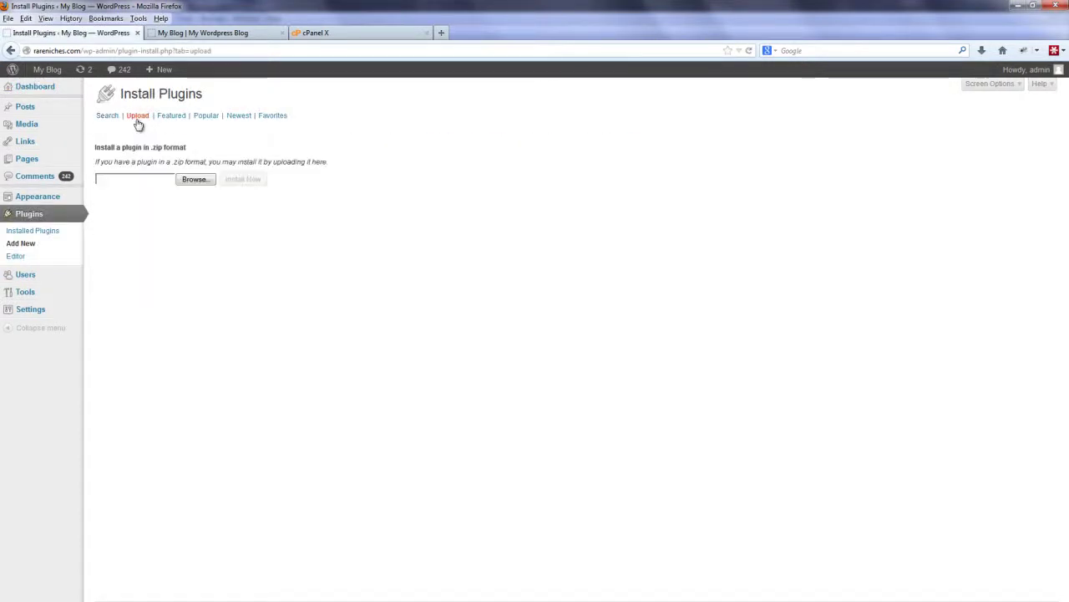
{"action": "left_click", "coordinate": [195, 181]}
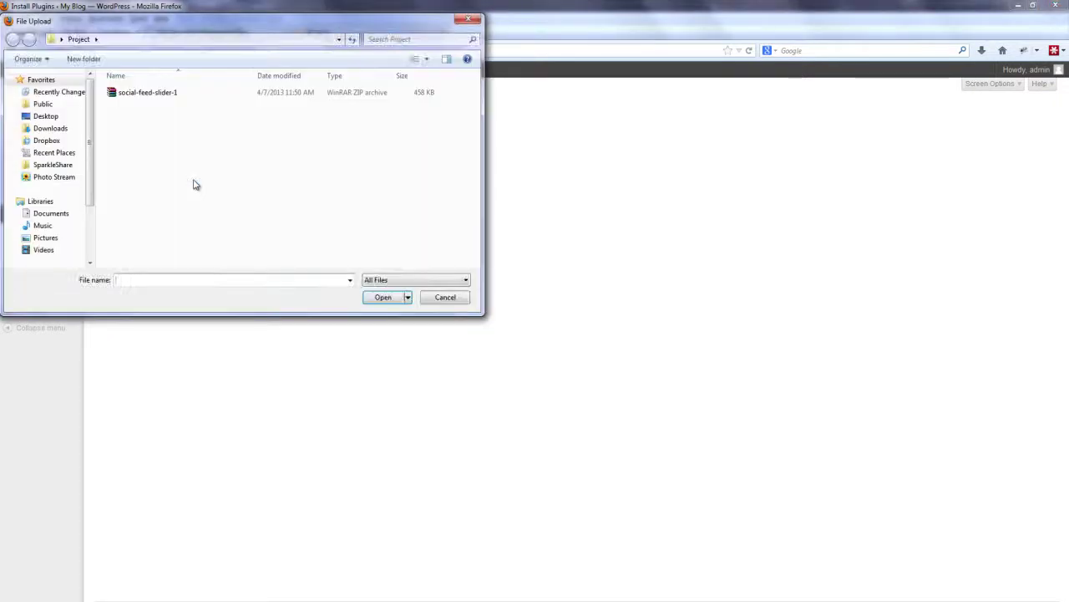
{"action": "left_click", "coordinate": [158, 96]}
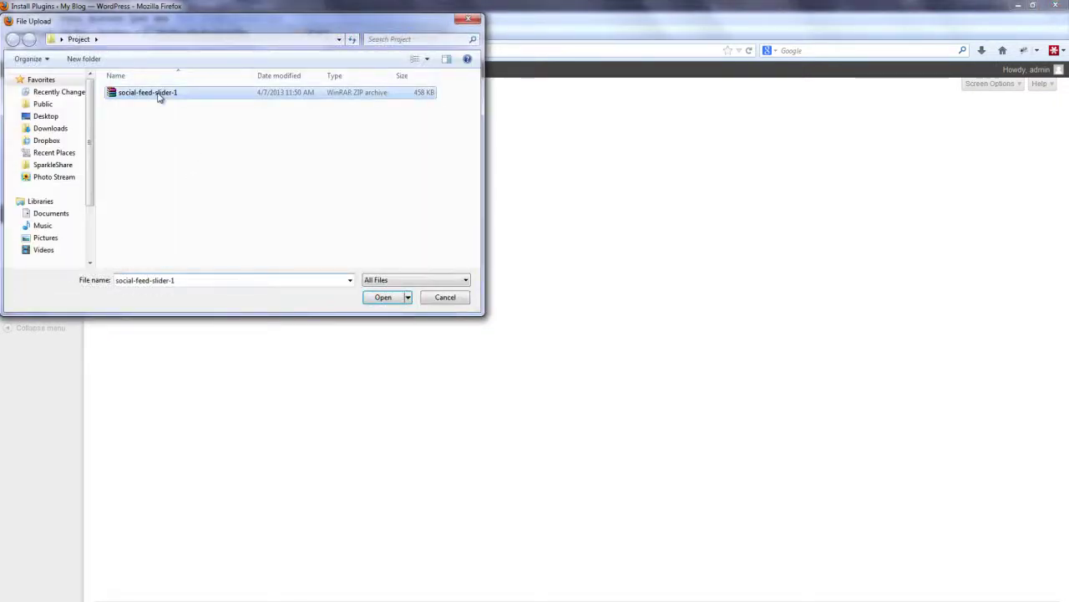
{"action": "left_click", "coordinate": [383, 299]}
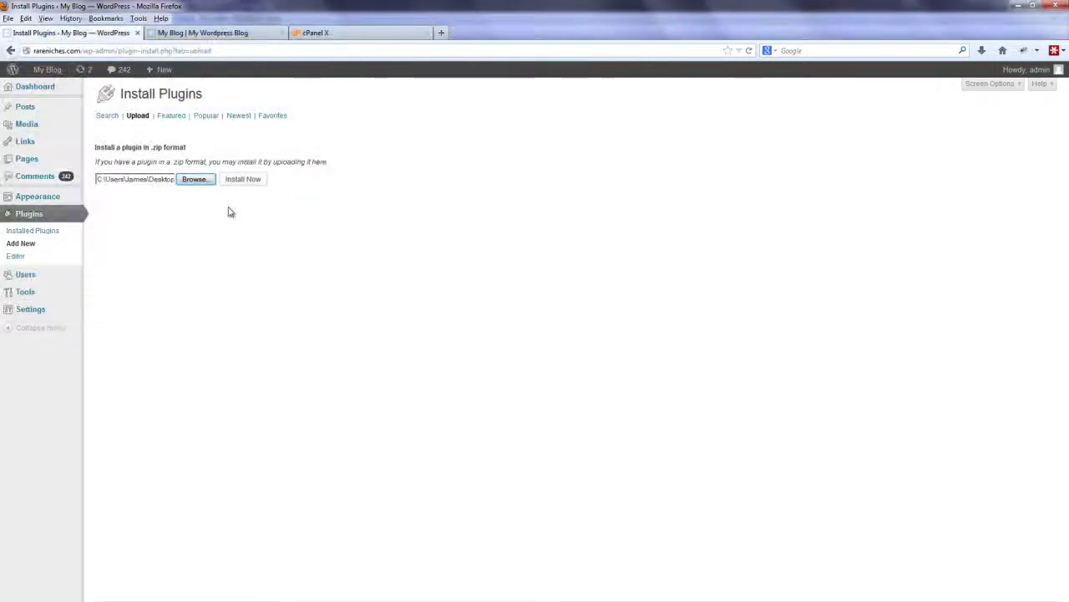
{"action": "left_click", "coordinate": [257, 180]}
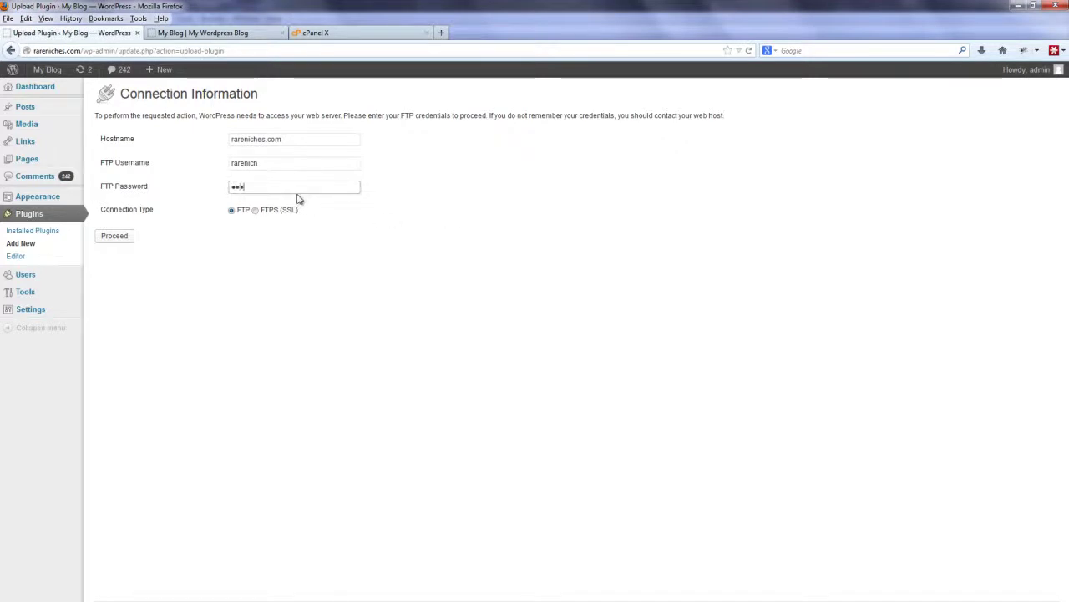
Enter the FTP password to complete the installation over FTP, and activate the Social Feed Slider plugin.
{"action": "type", "text": "a"}
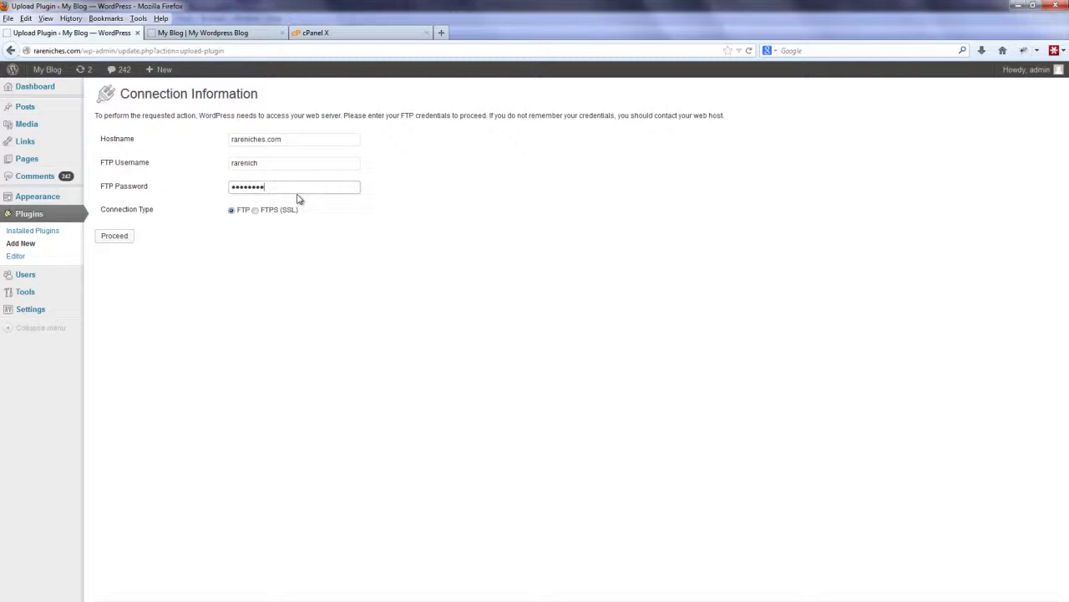
{"action": "left_click", "coordinate": [114, 237]}
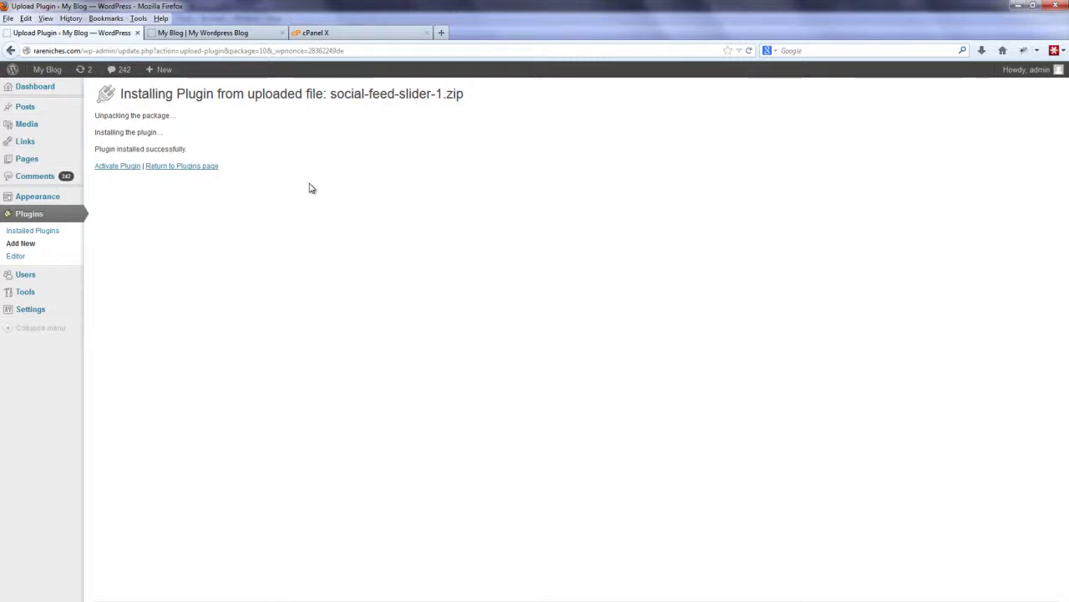
{"action": "left_click", "coordinate": [116, 166]}
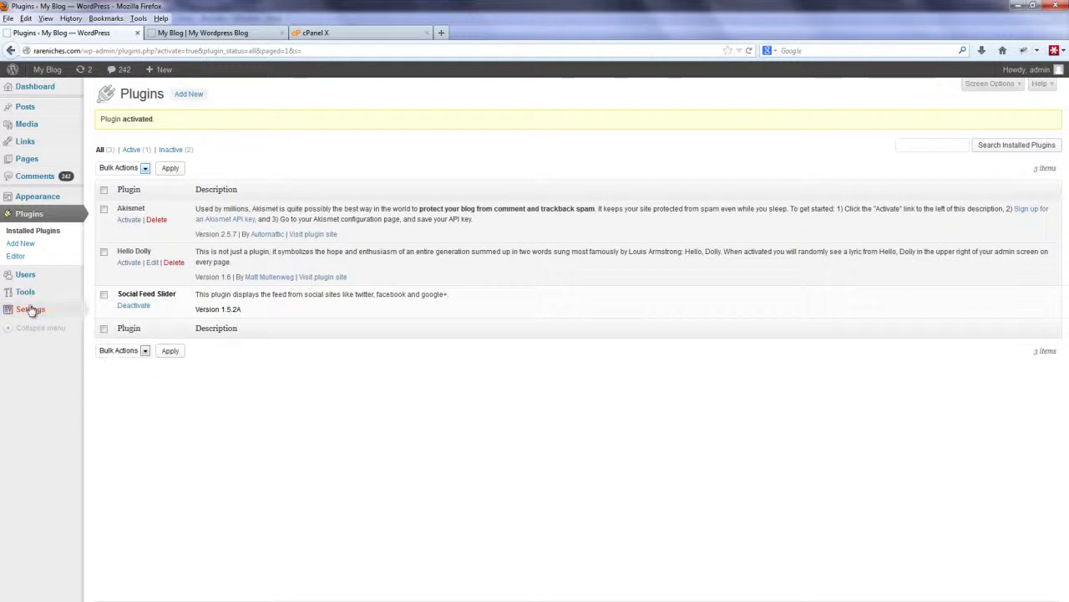
Open the Social Feed Slider settings and examine the Facebook Feed options, from the page URL down to the CSS z-index.
{"action": "mouse_move", "coordinate": [34, 312]}
{"action": "left_click", "coordinate": [109, 385]}
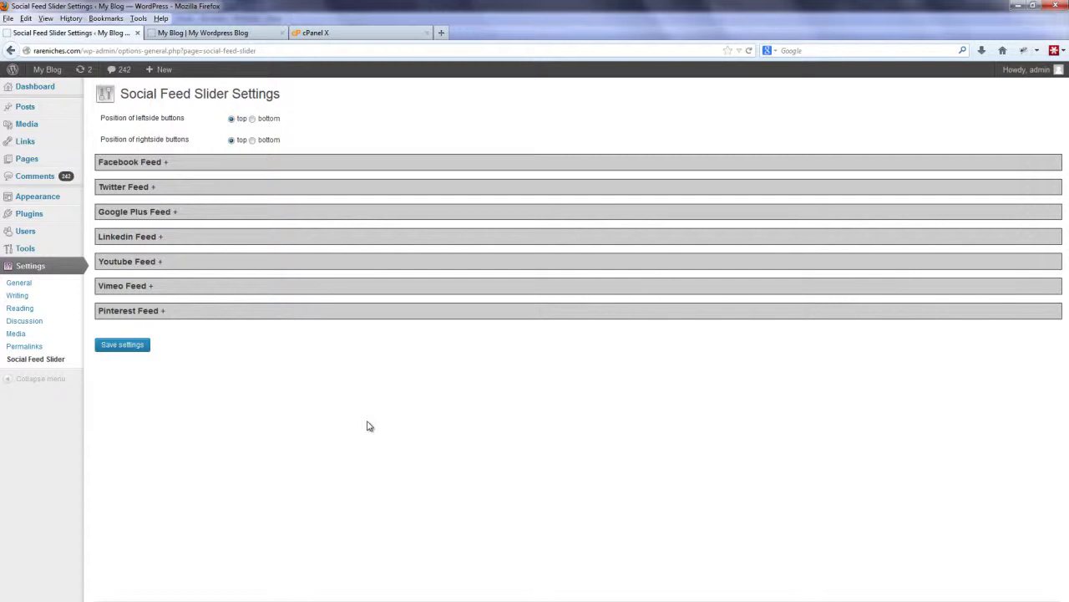
{"action": "left_click", "coordinate": [164, 163]}
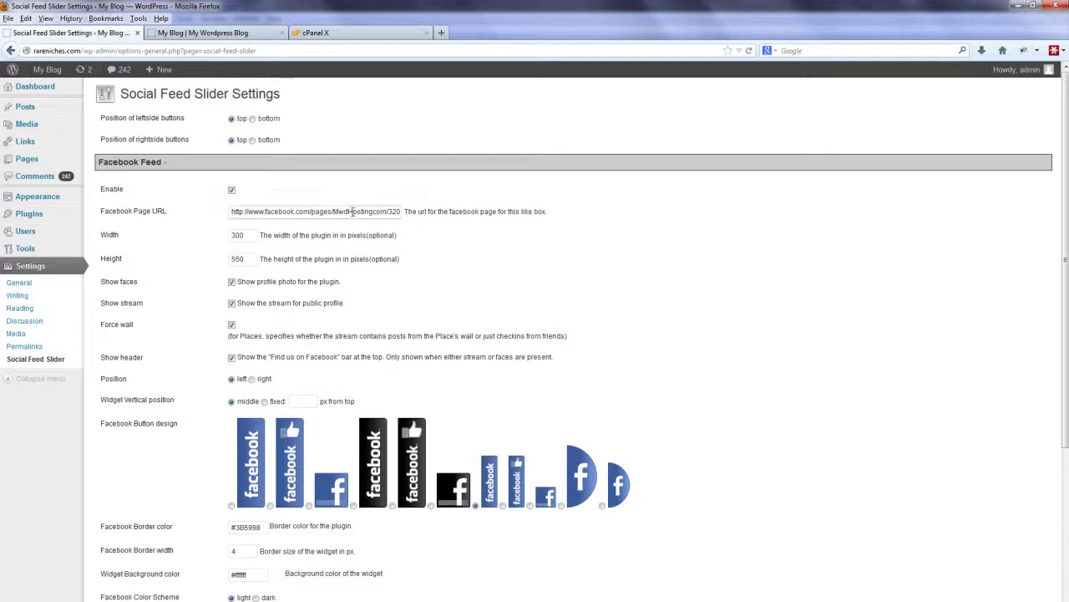
{"action": "left_click_drag", "start_coordinate": [352, 212], "coordinate": [410, 211]}
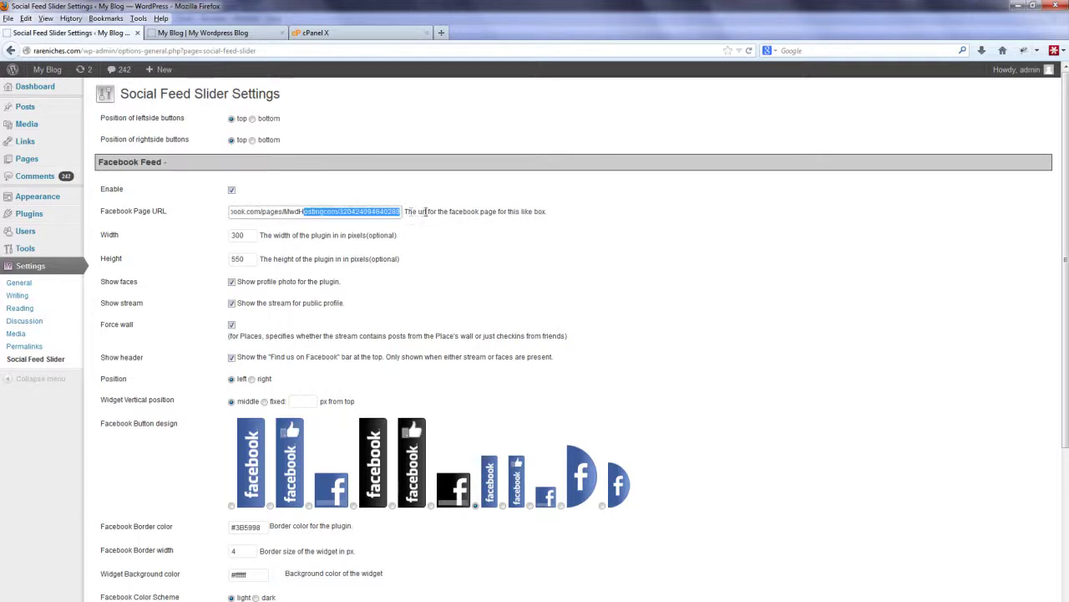
{"action": "left_click", "coordinate": [286, 214]}
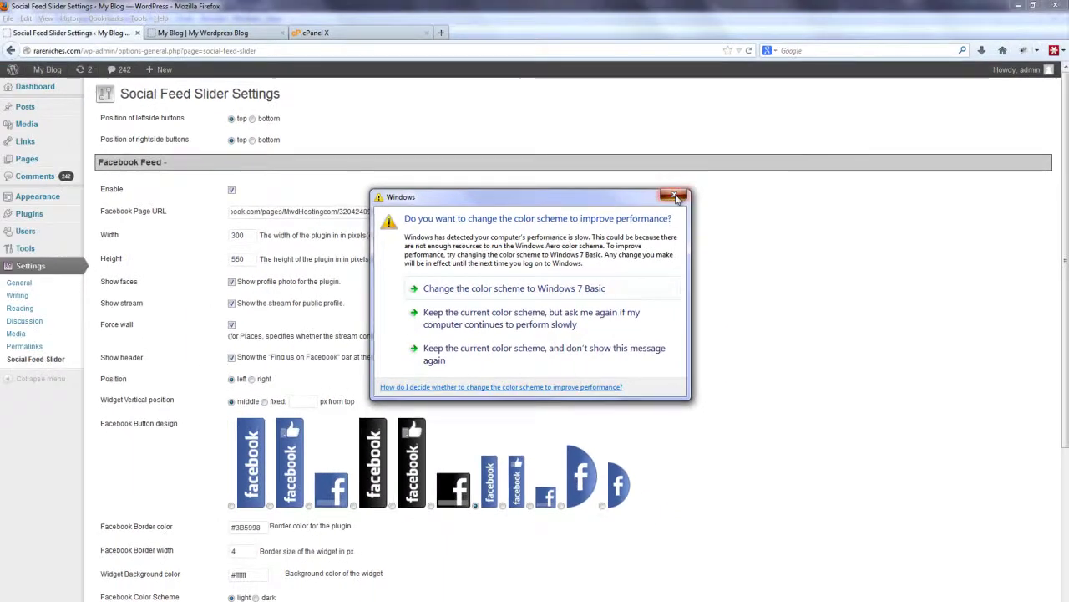
{"action": "left_click", "coordinate": [676, 198]}
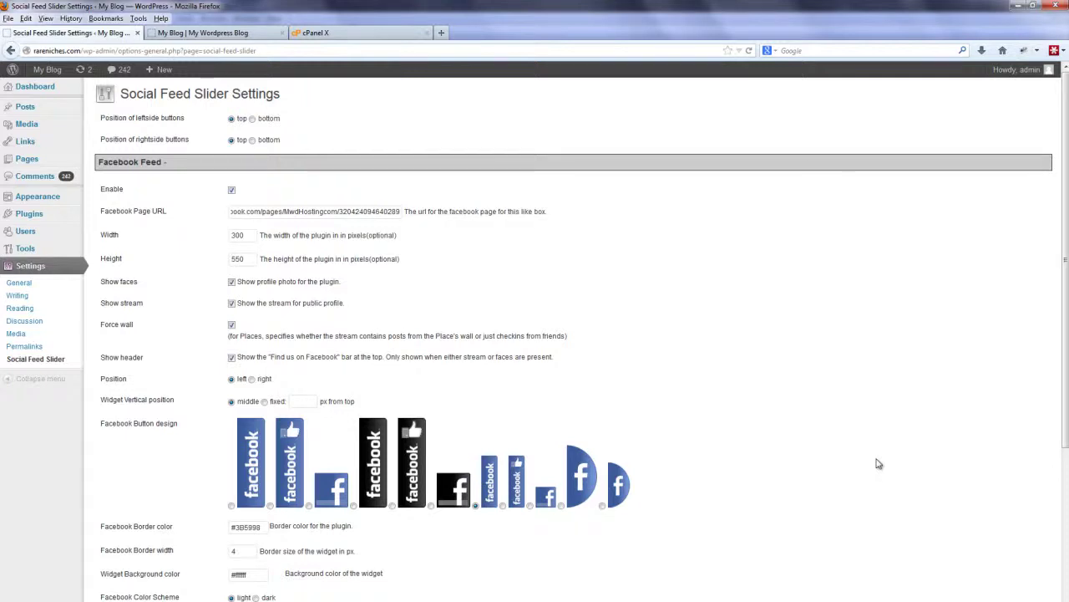
{"action": "scroll", "coordinate": [838, 443], "scroll_direction": "down", "scroll_amount": 3}
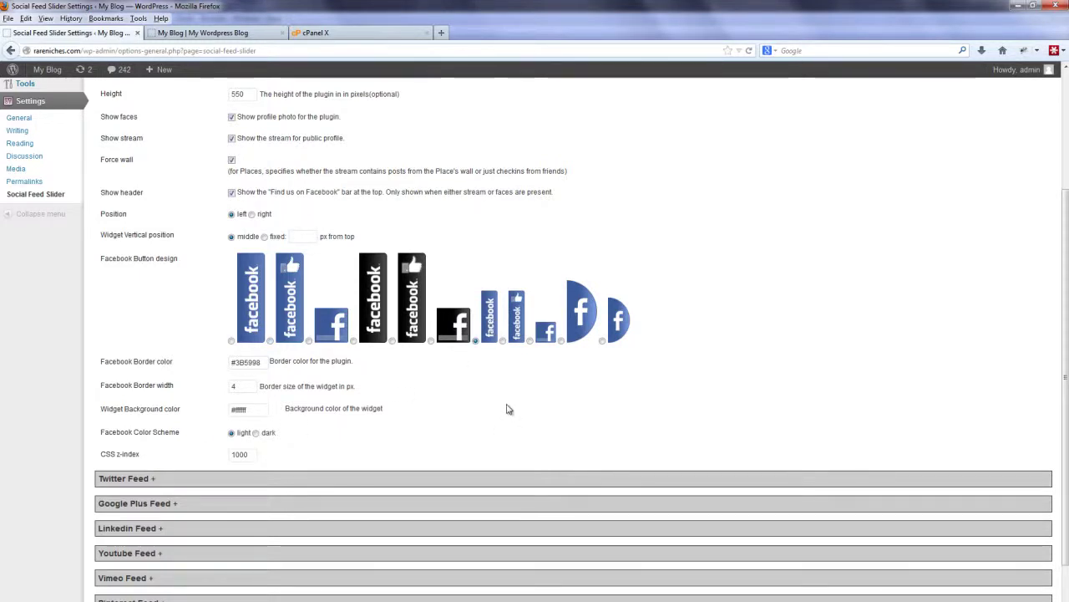
{"action": "scroll", "coordinate": [507, 409], "scroll_direction": "down", "scroll_amount": 2}
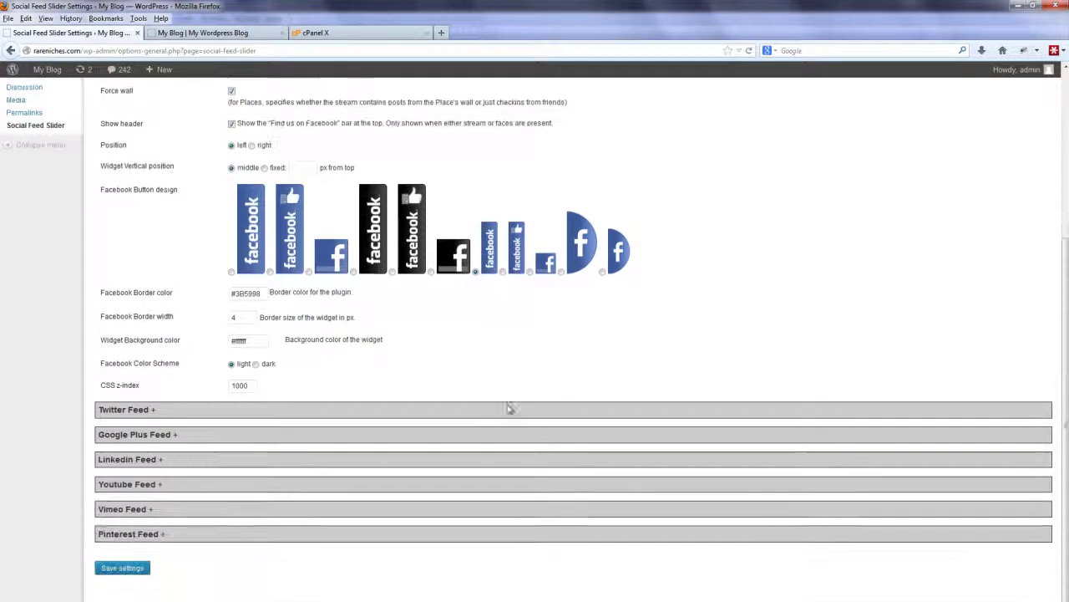
Expand the Twitter Feed section and examine its account, size, position, button design, theme and feature options.
{"action": "left_click", "coordinate": [153, 409]}
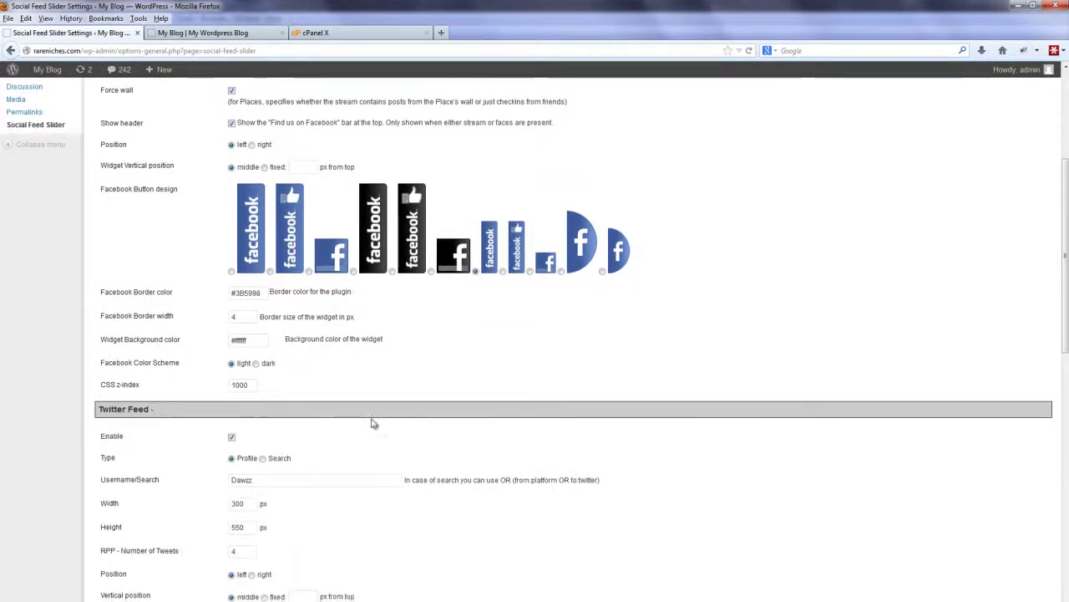
{"action": "scroll", "coordinate": [370, 423], "scroll_direction": "down", "scroll_amount": 2}
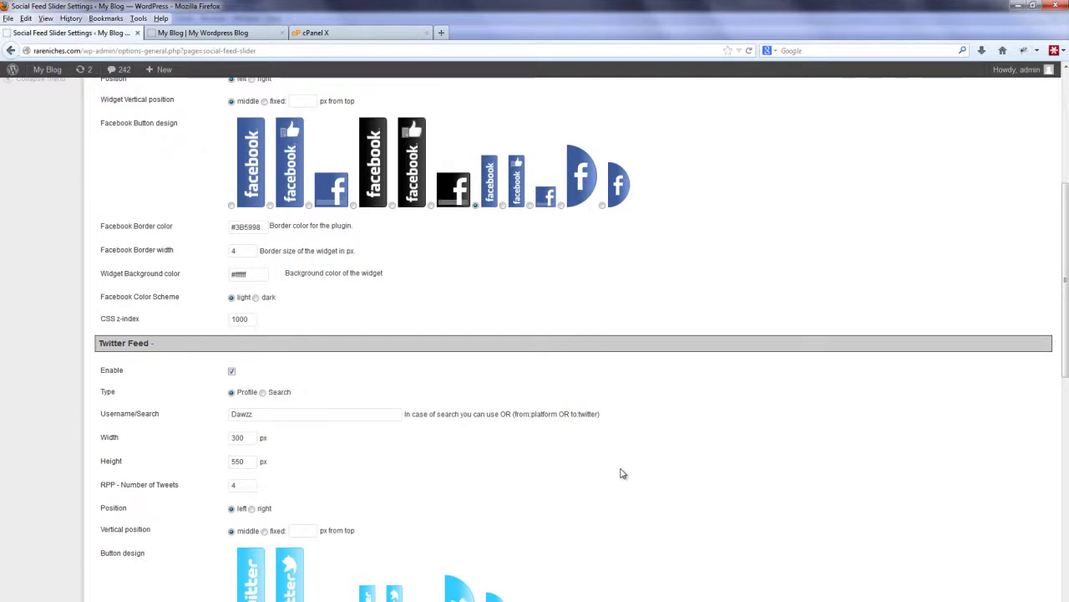
{"action": "scroll", "coordinate": [640, 434], "scroll_direction": "down", "scroll_amount": 2}
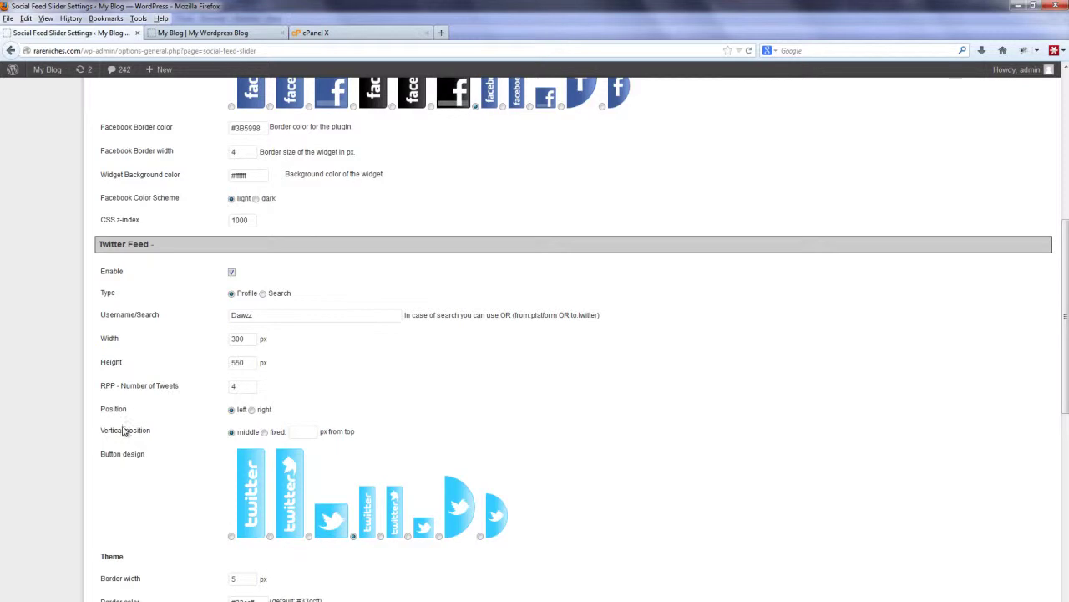
{"action": "scroll", "coordinate": [621, 410], "scroll_direction": "down", "scroll_amount": 3}
{"action": "scroll", "coordinate": [622, 410], "scroll_direction": "down", "scroll_amount": 2}
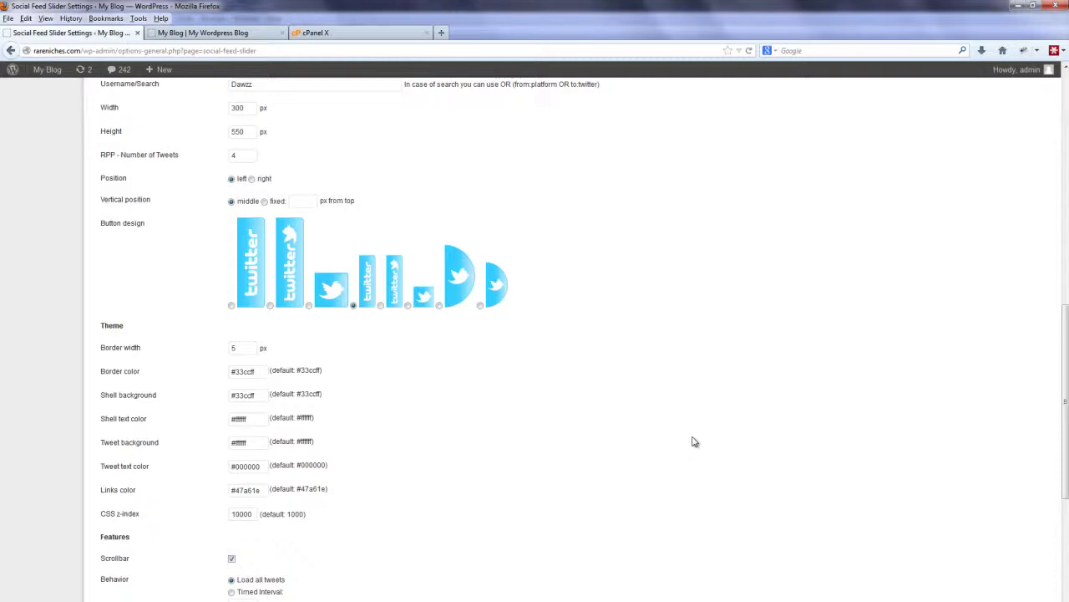
{"action": "scroll", "coordinate": [694, 441], "scroll_direction": "down", "scroll_amount": 5}
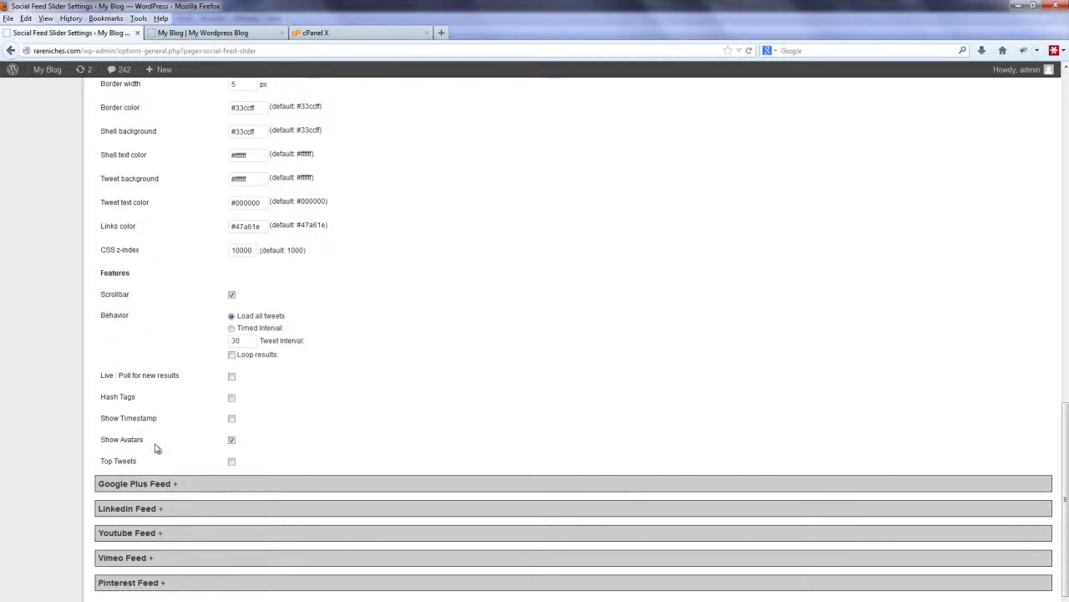
Expand the Google Plus Feed section and examine its cron job note, page ID, size, position, button design and color options.
{"action": "left_click", "coordinate": [175, 484]}
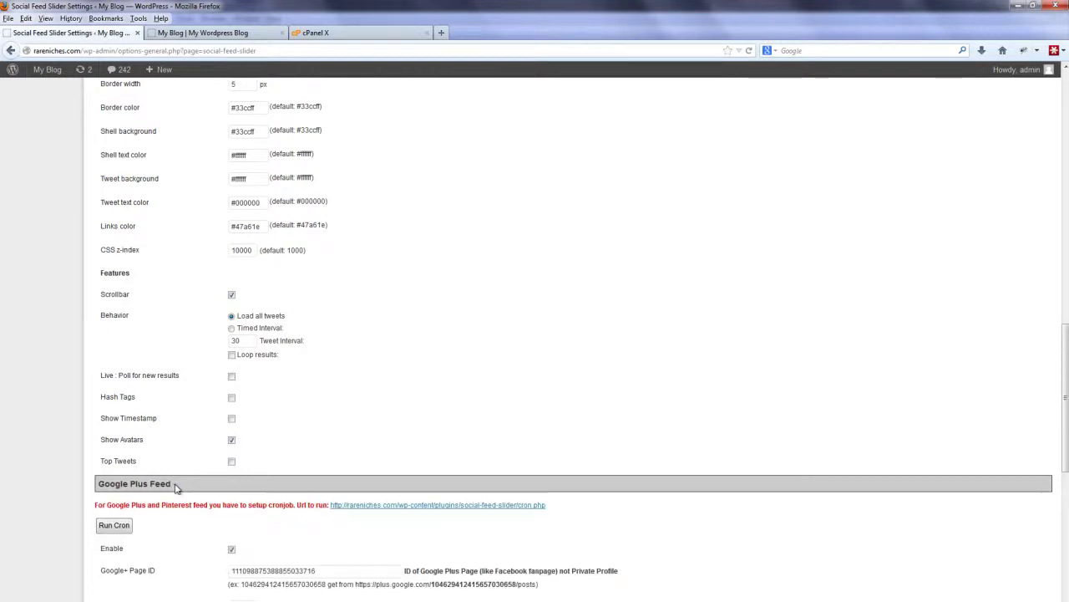
{"action": "scroll", "coordinate": [597, 346], "scroll_direction": "down", "scroll_amount": 2}
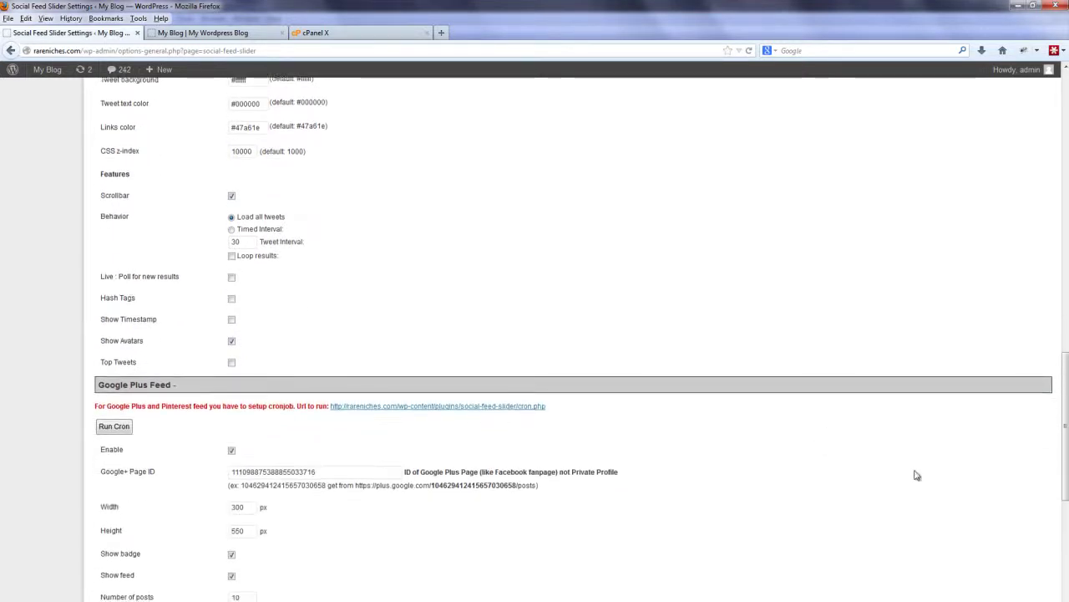
{"action": "scroll", "coordinate": [917, 475], "scroll_direction": "down", "scroll_amount": 3}
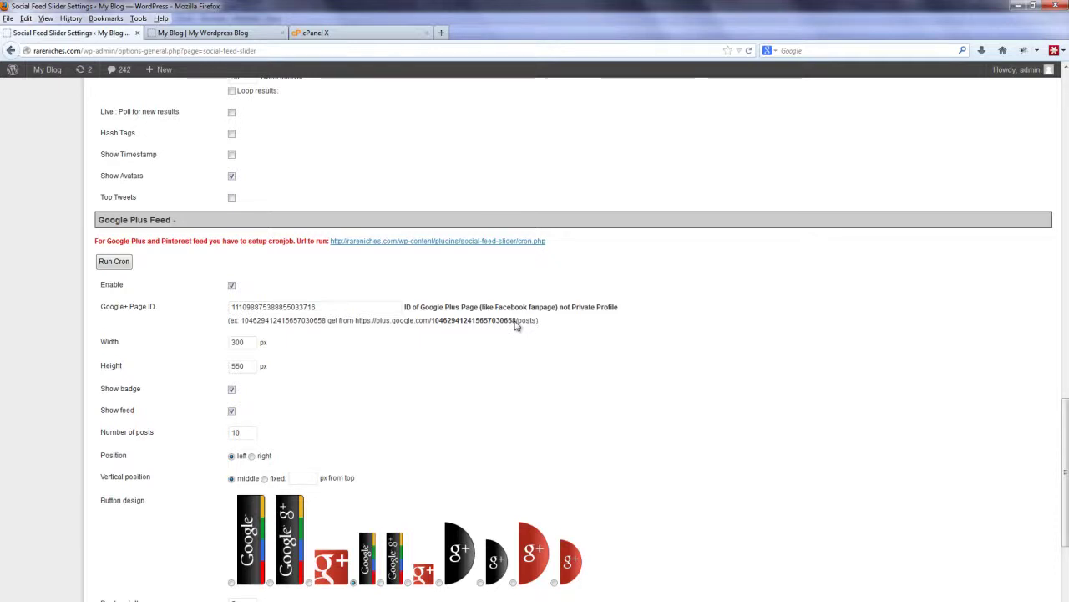
{"action": "left_click", "coordinate": [673, 196]}
{"action": "scroll", "coordinate": [704, 405], "scroll_direction": "down", "scroll_amount": 5}
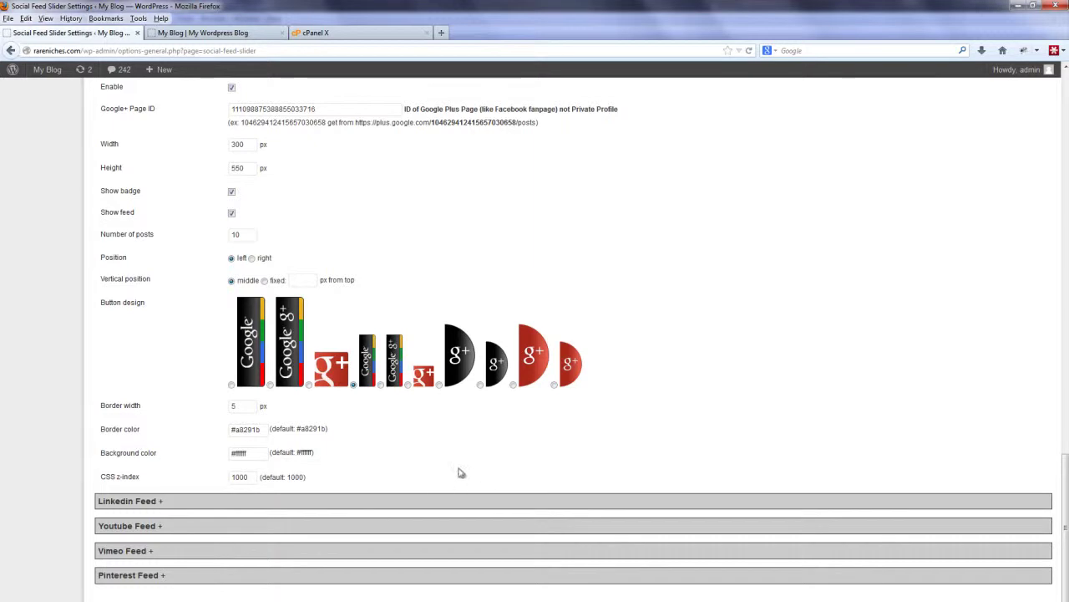
{"action": "scroll", "coordinate": [398, 442], "scroll_direction": "down", "scroll_amount": 1}
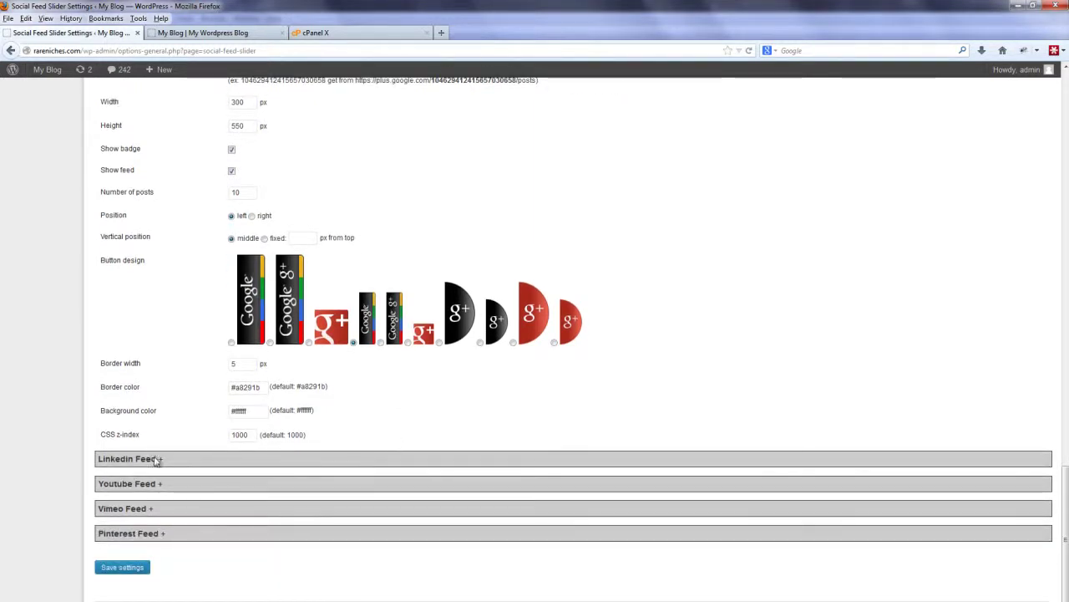
{"action": "scroll", "coordinate": [167, 318], "scroll_direction": "up", "scroll_amount": 2}
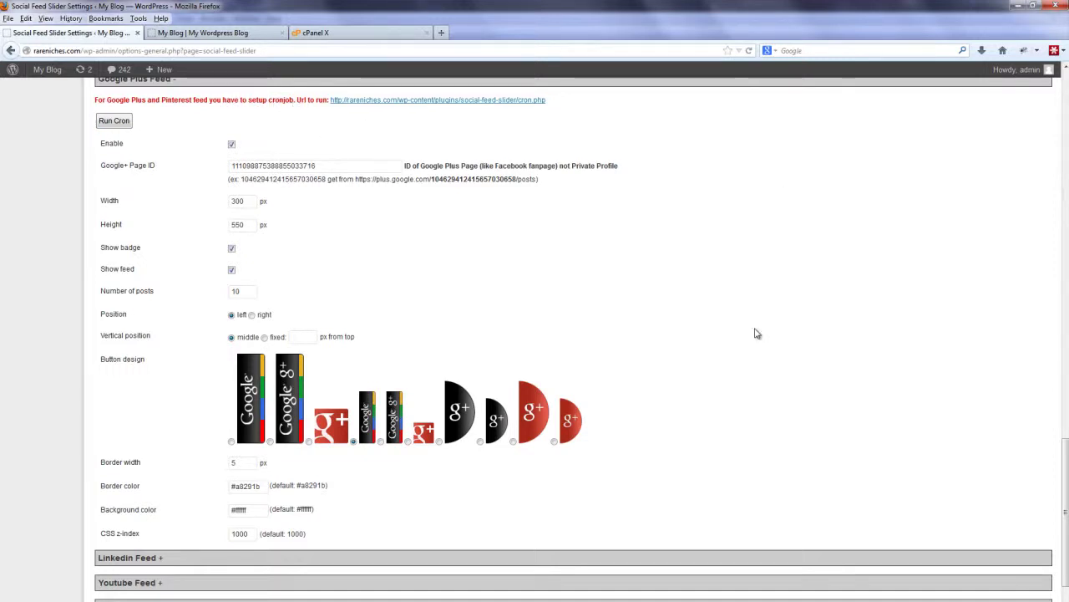
{"action": "scroll", "coordinate": [737, 370], "scroll_direction": "down", "scroll_amount": 2}
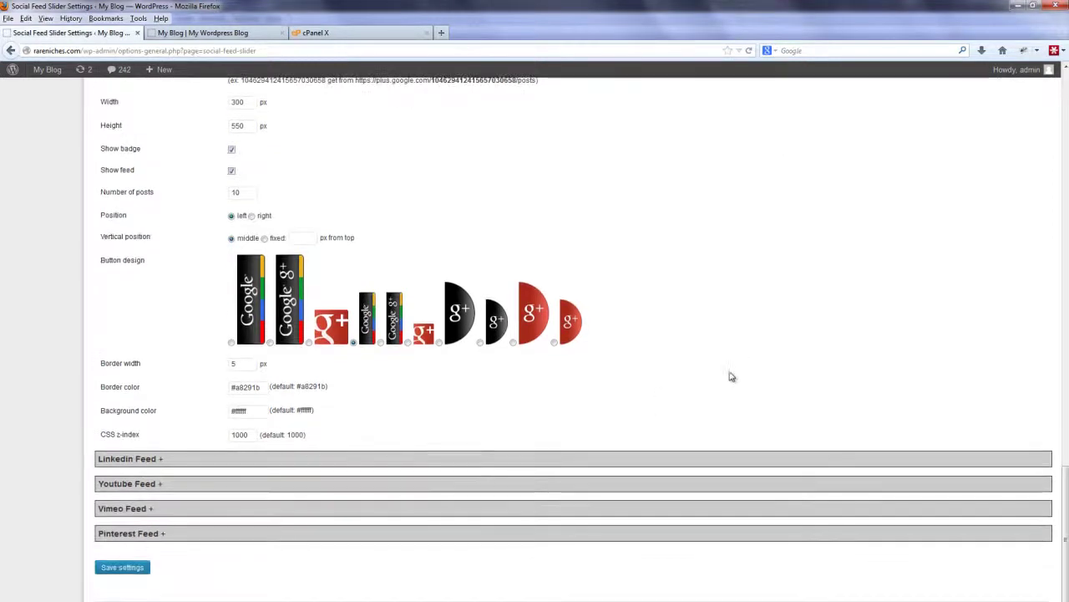
Expand the Linkedin Feed section and examine its public profile URL, company profile, order, size, button design and border options.
{"action": "left_click", "coordinate": [163, 458]}
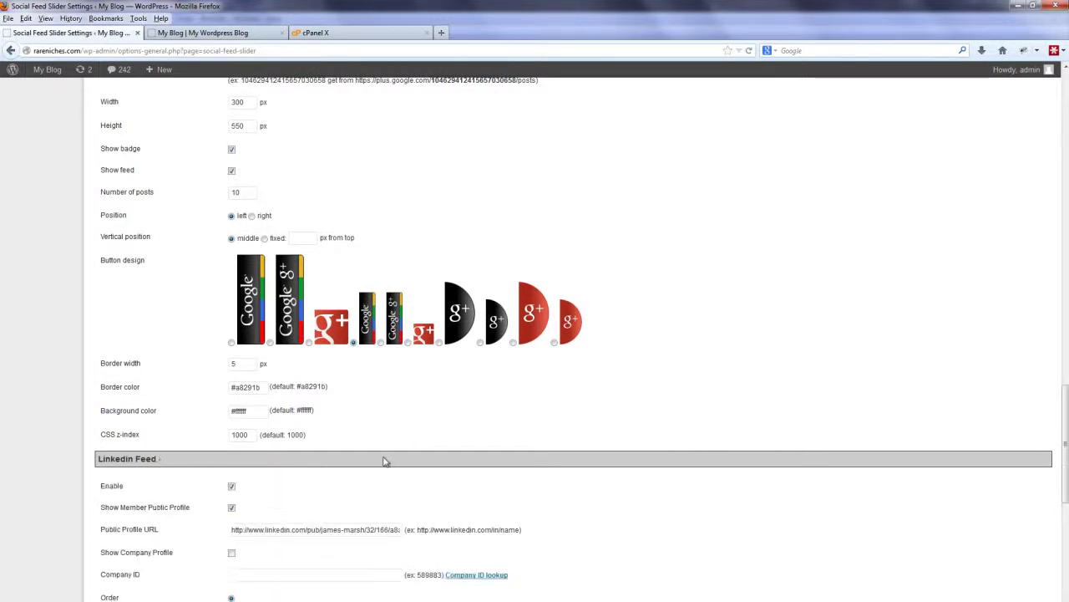
{"action": "scroll", "coordinate": [802, 410], "scroll_direction": "down", "scroll_amount": 3}
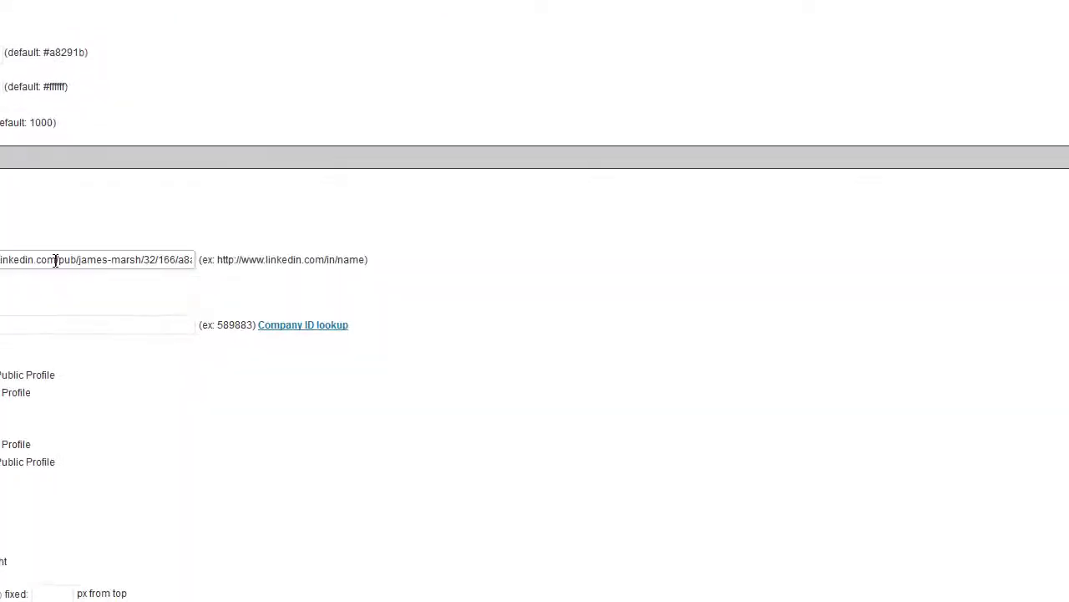
{"action": "left_click_drag", "start_coordinate": [305, 364], "coordinate": [395, 365]}
{"action": "left_click_drag", "start_coordinate": [185, 260], "coordinate": [202, 262]}
{"action": "left_click", "coordinate": [565, 284]}
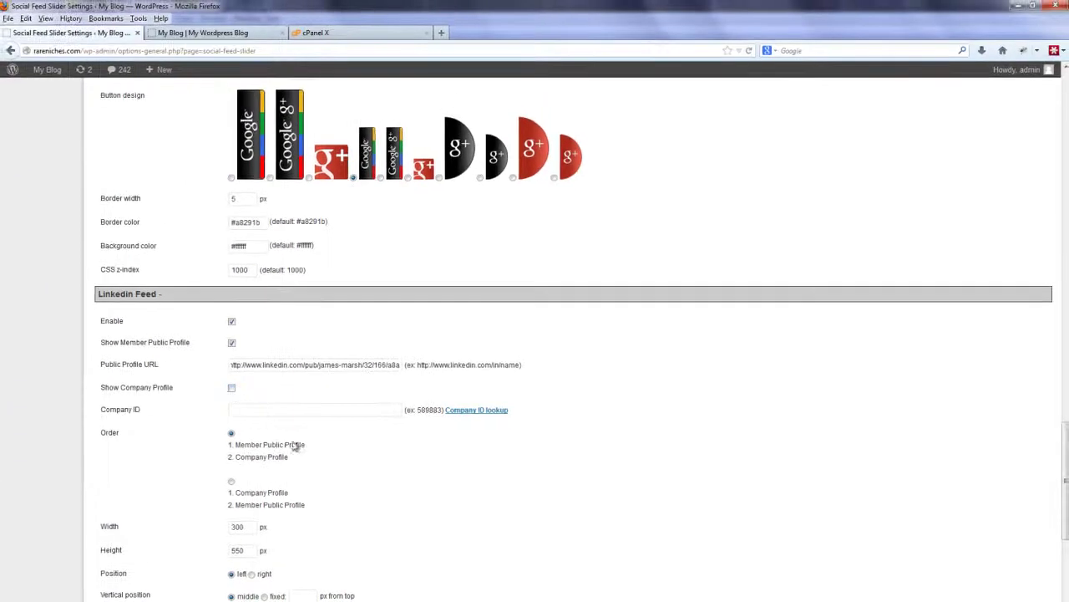
{"action": "scroll", "coordinate": [401, 495], "scroll_direction": "down", "scroll_amount": 2}
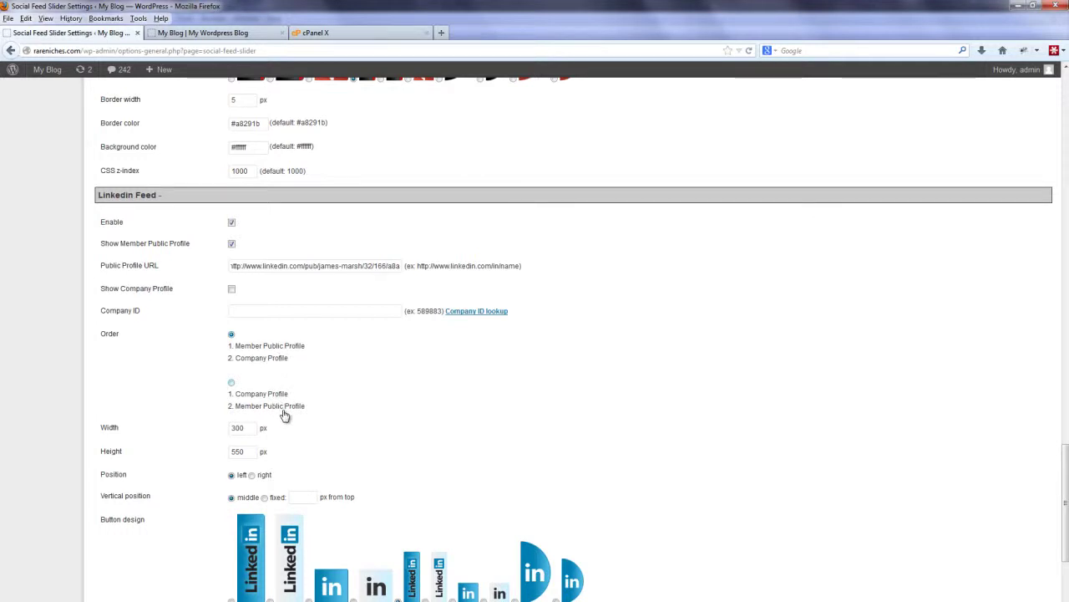
{"action": "scroll", "coordinate": [483, 431], "scroll_direction": "down", "scroll_amount": 3}
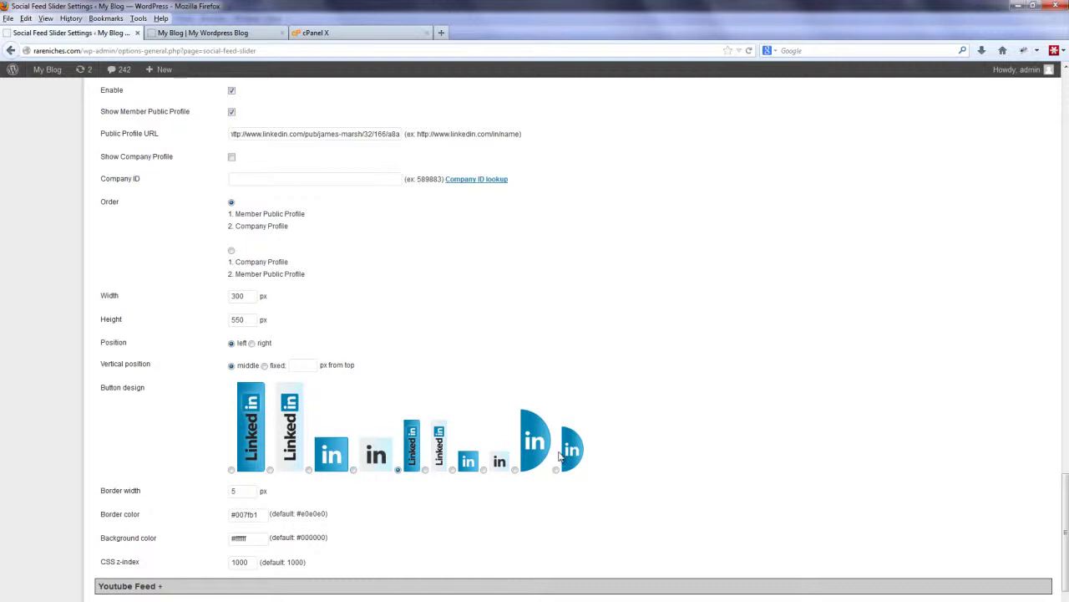
{"action": "scroll", "coordinate": [182, 485], "scroll_direction": "down", "scroll_amount": 3}
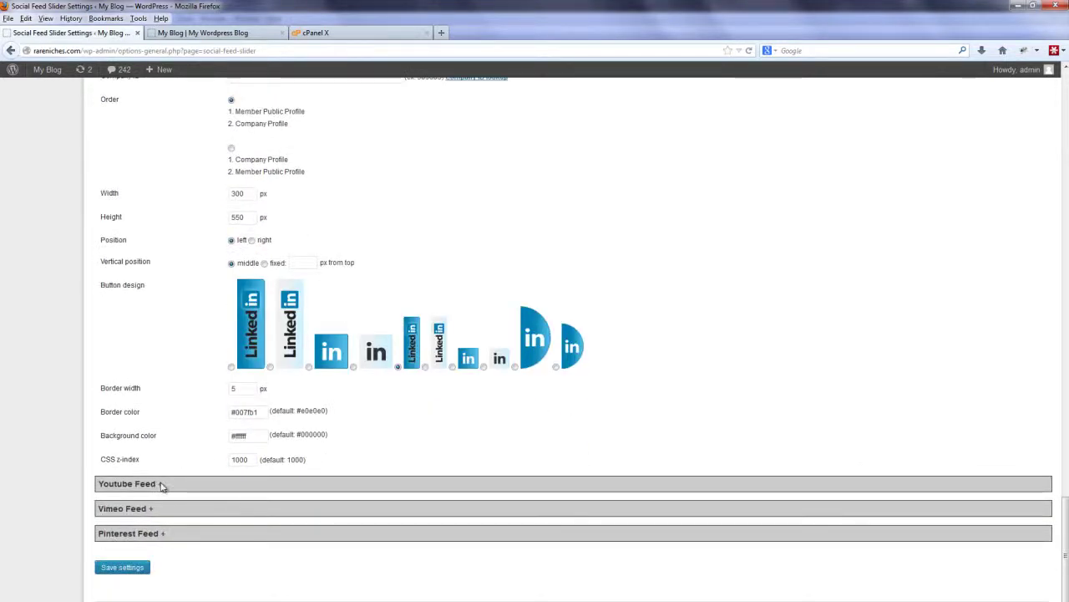
Expand the Youtube Feed section and examine its channel, size, badge, number of videos and video stream options.
{"action": "left_click", "coordinate": [161, 484]}
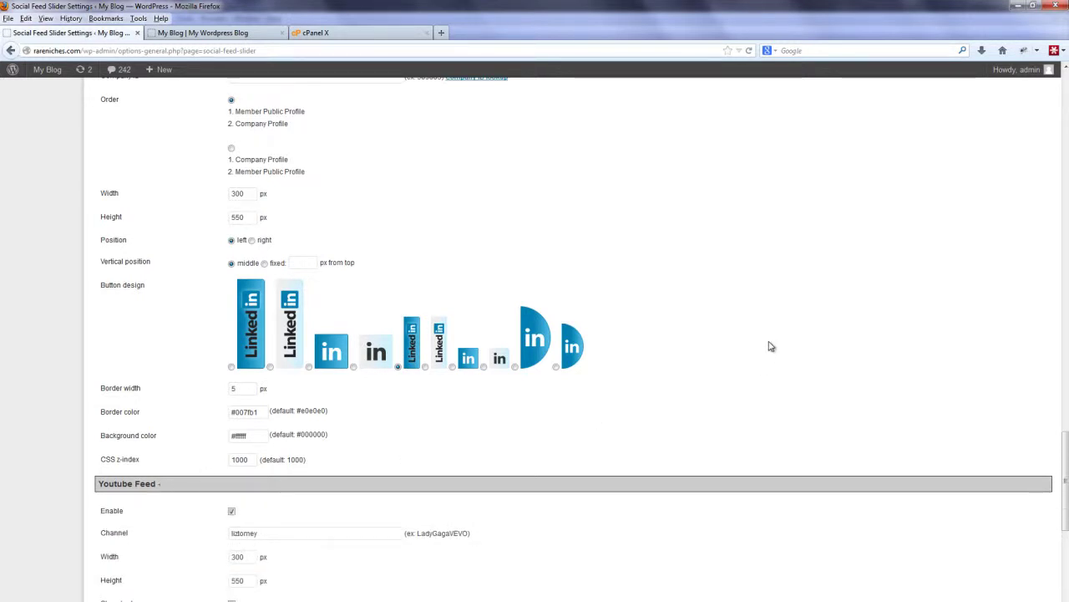
{"action": "scroll", "coordinate": [771, 346], "scroll_direction": "down", "scroll_amount": 3}
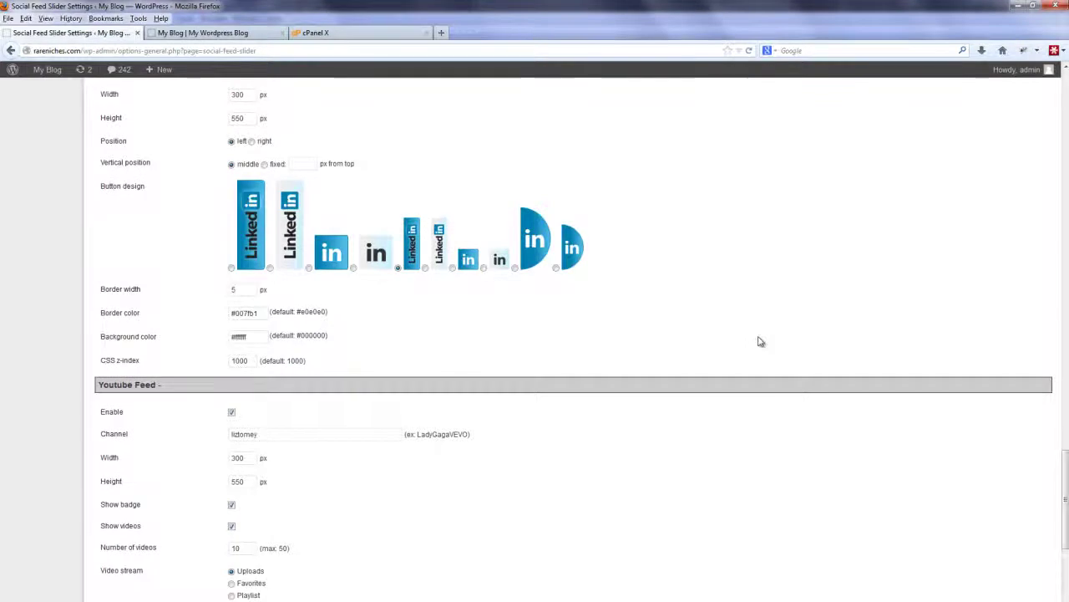
{"action": "scroll", "coordinate": [762, 343], "scroll_direction": "down", "scroll_amount": 1}
{"action": "scroll", "coordinate": [761, 341], "scroll_direction": "down", "scroll_amount": 2}
{"action": "scroll", "coordinate": [761, 340], "scroll_direction": "down", "scroll_amount": 3}
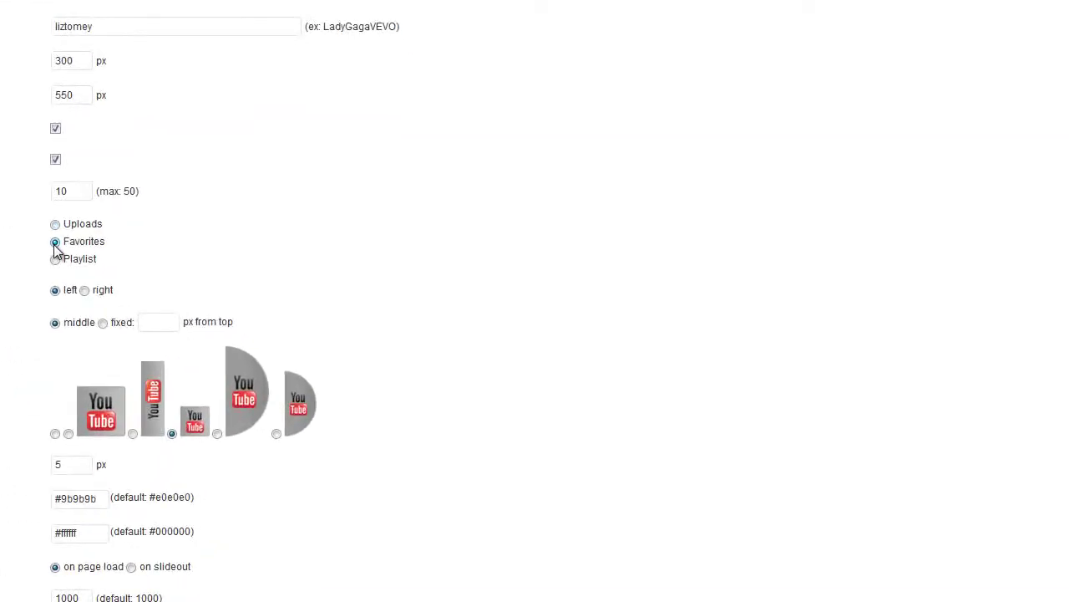
Try the Playlist video stream for the Youtube feed, keeping the current Windows color scheme when asked, and switch back to Uploads.
{"action": "left_click", "coordinate": [55, 260]}
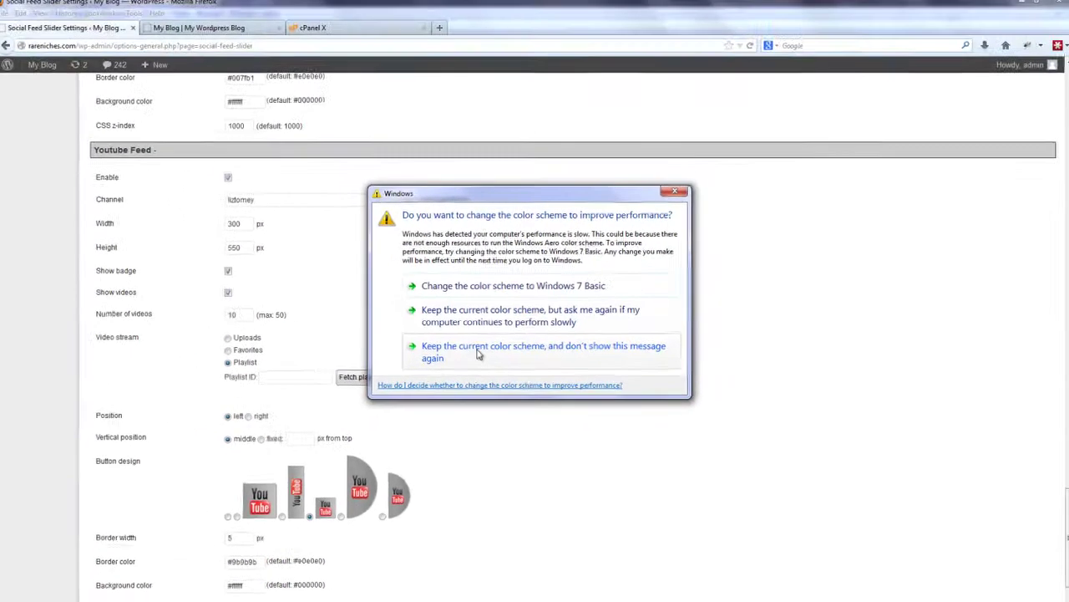
{"action": "left_click", "coordinate": [479, 353]}
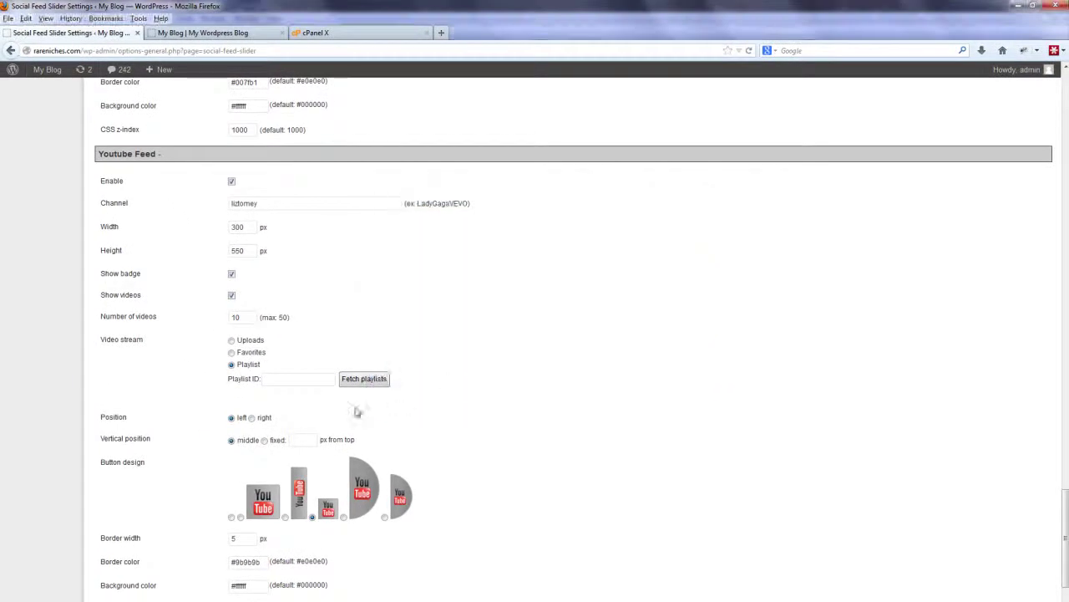
{"action": "left_click", "coordinate": [230, 341]}
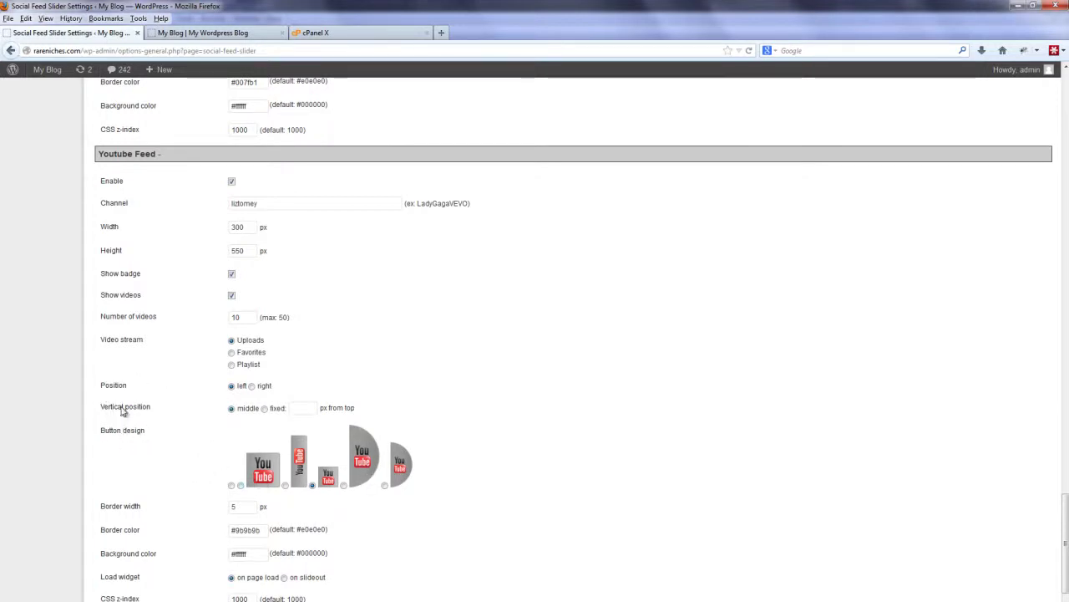
{"action": "scroll", "coordinate": [573, 454], "scroll_direction": "down", "scroll_amount": 3}
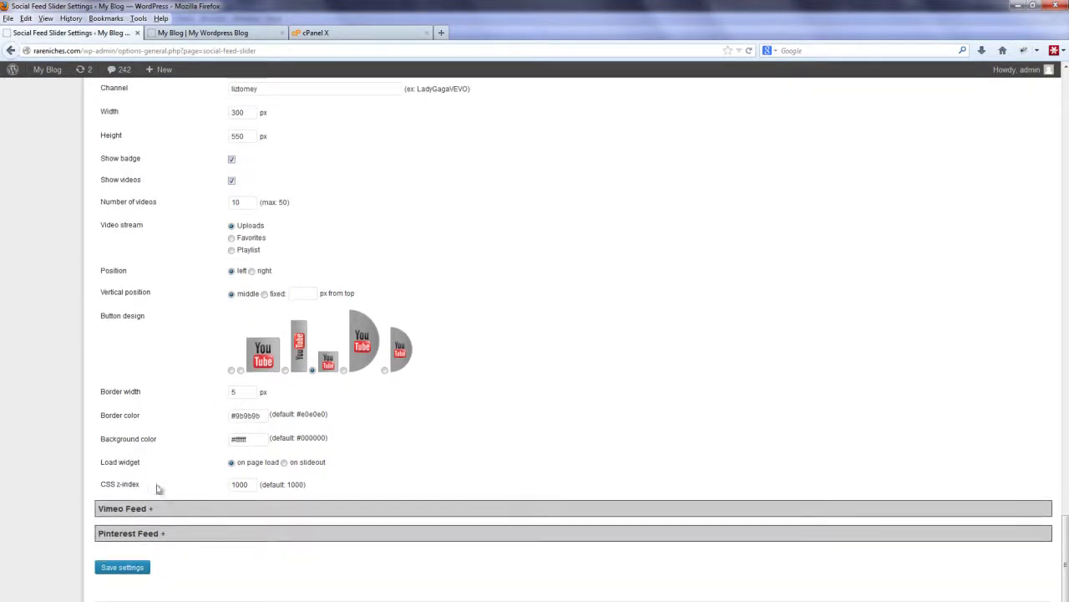
Expand the Vimeo Feed section and examine its profile URL, video stream, stream ID, title, thumbnail, position and button design options.
{"action": "left_click", "coordinate": [152, 508]}
{"action": "scroll", "coordinate": [515, 311], "scroll_direction": "down", "scroll_amount": 5}
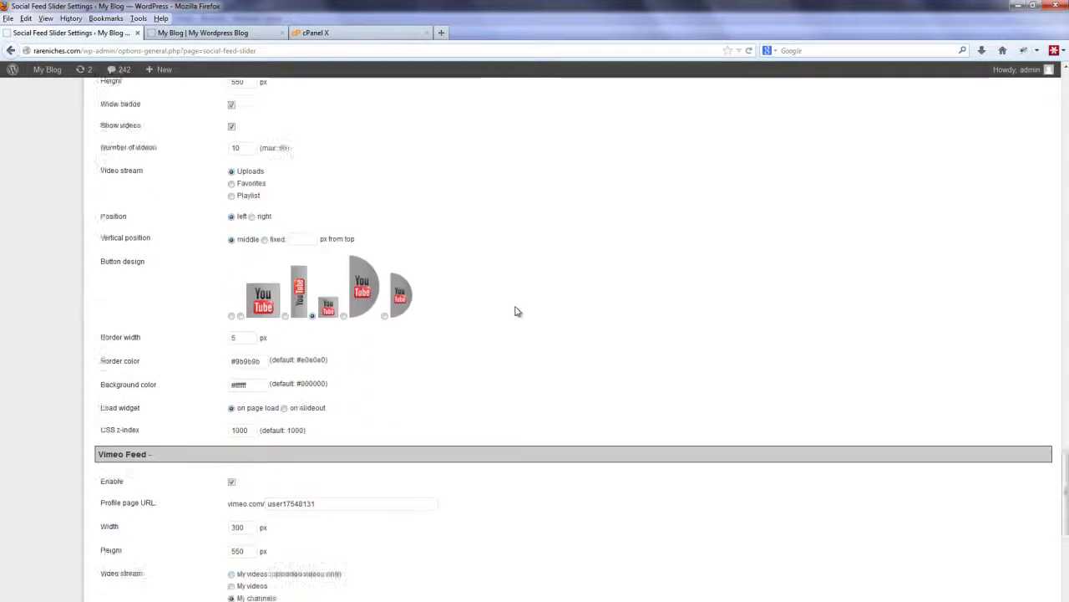
{"action": "scroll", "coordinate": [518, 312], "scroll_direction": "down", "scroll_amount": 1}
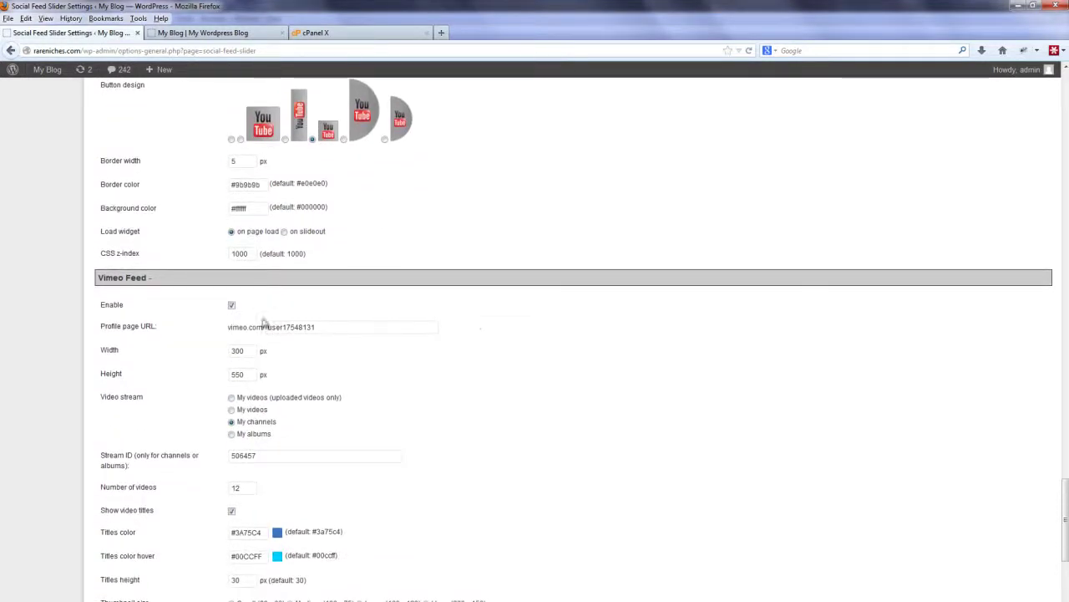
{"action": "left_click", "coordinate": [328, 326]}
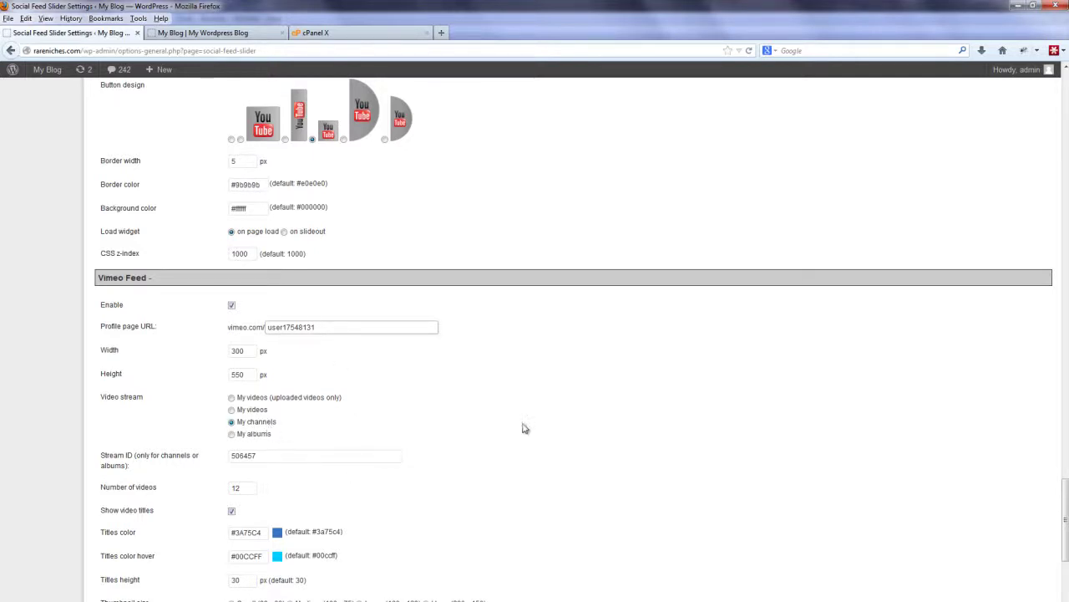
{"action": "scroll", "coordinate": [544, 429], "scroll_direction": "down", "scroll_amount": 4}
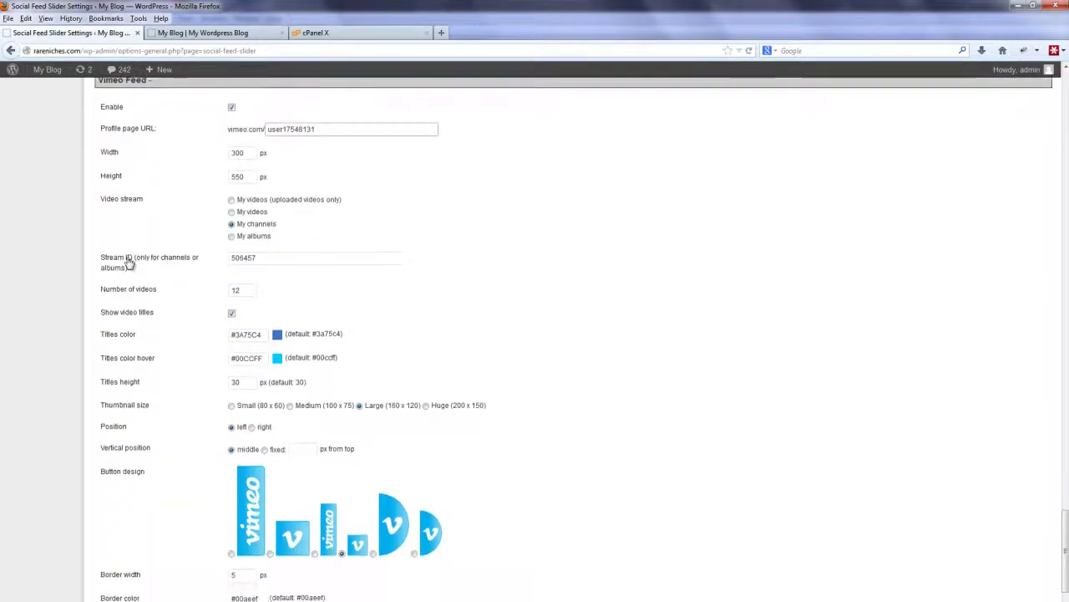
{"action": "left_click", "coordinate": [271, 261]}
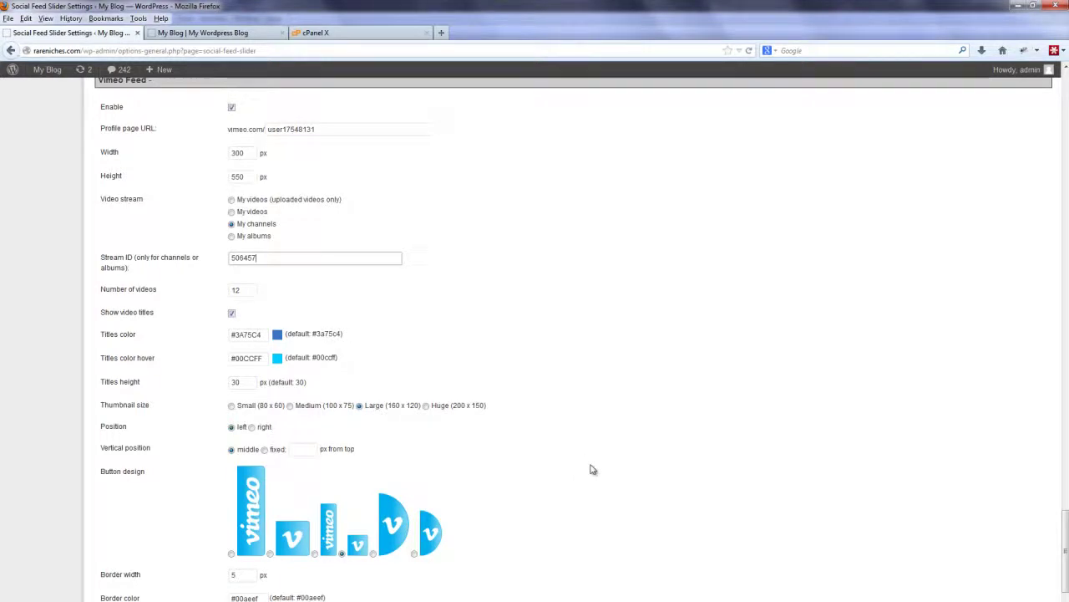
{"action": "scroll", "coordinate": [593, 468], "scroll_direction": "down", "scroll_amount": 3}
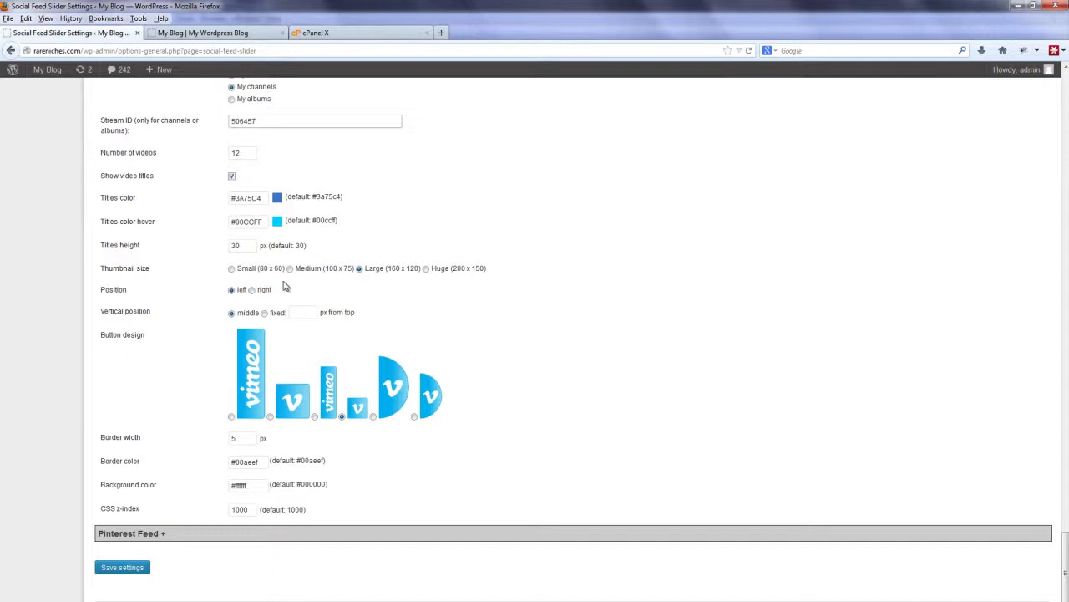
Expand the Pinterest Feed section and examine its cron job note, username, size, number of posts, position and button design options.
{"action": "left_click", "coordinate": [162, 535]}
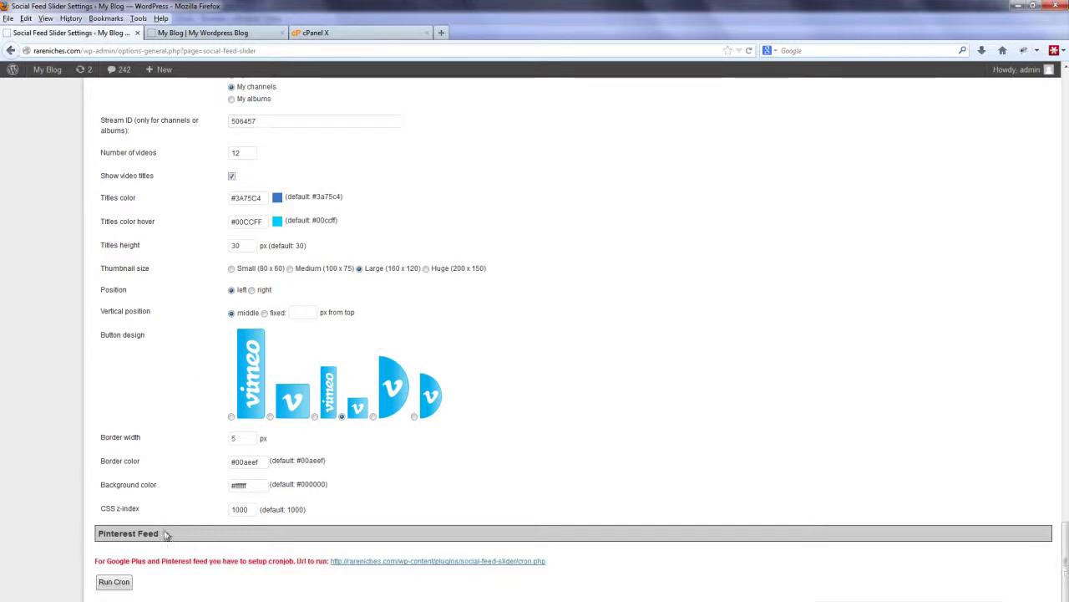
{"action": "scroll", "coordinate": [585, 349], "scroll_direction": "down", "scroll_amount": 5}
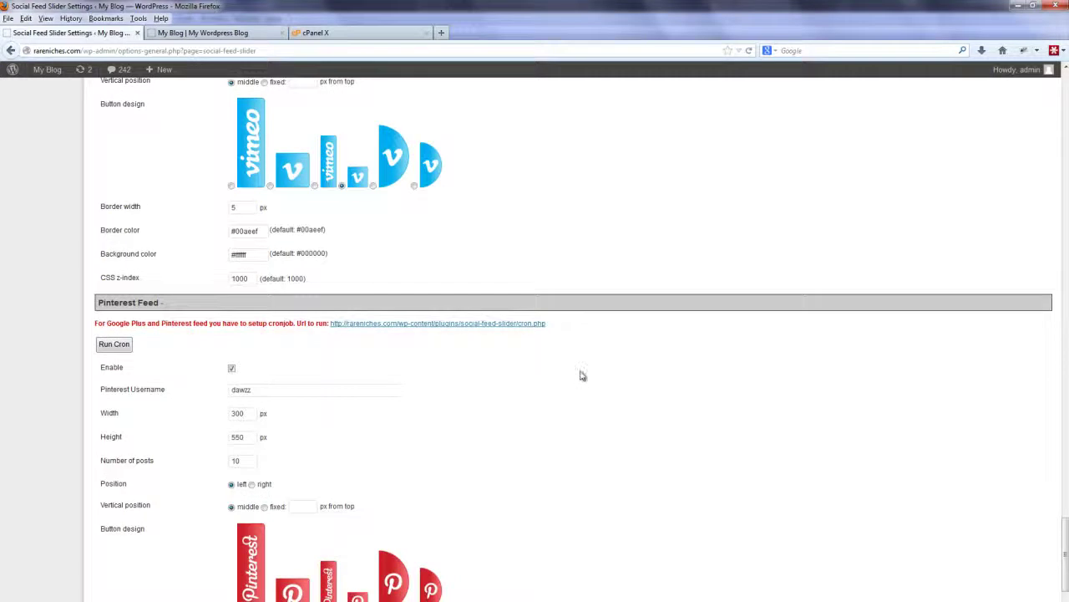
{"action": "scroll", "coordinate": [576, 370], "scroll_direction": "down", "scroll_amount": 1}
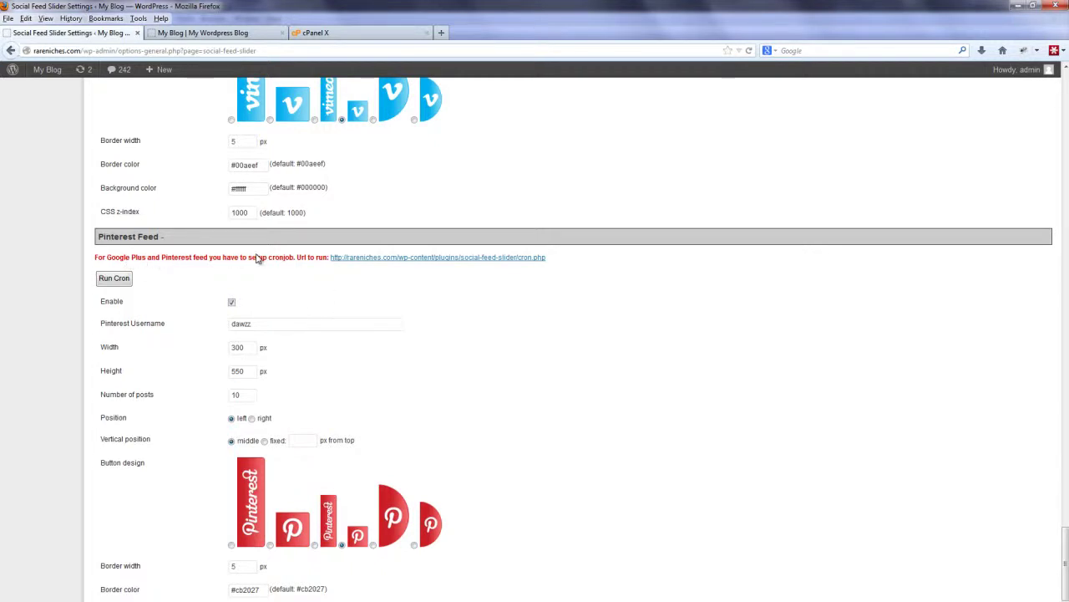
{"action": "scroll", "coordinate": [612, 394], "scroll_direction": "down", "scroll_amount": 2}
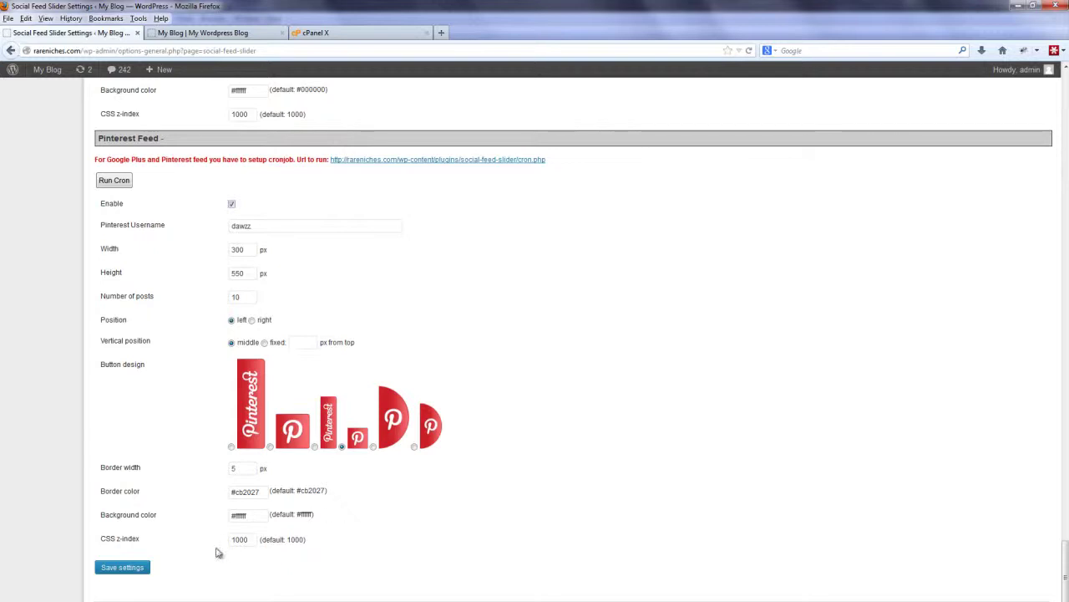
Save the slider settings and run the cron job manually from the Google Plus Feed section.
{"action": "left_click", "coordinate": [136, 566]}
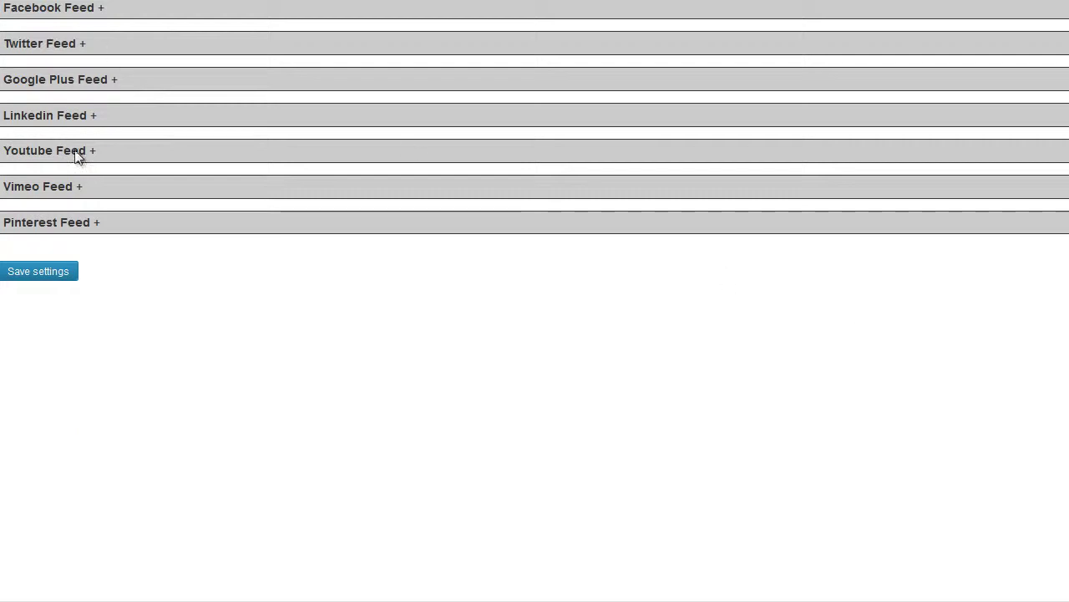
{"action": "left_click", "coordinate": [111, 80]}
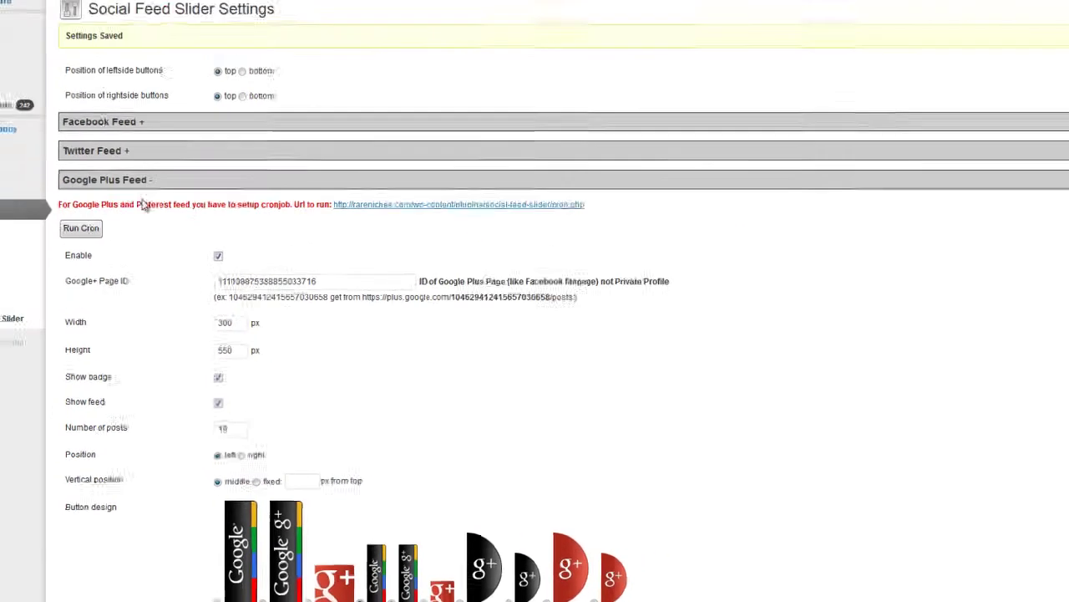
{"action": "scroll", "coordinate": [144, 206], "scroll_direction": "down", "scroll_amount": 3}
{"action": "scroll", "coordinate": [209, 318], "scroll_direction": "up", "scroll_amount": 3}
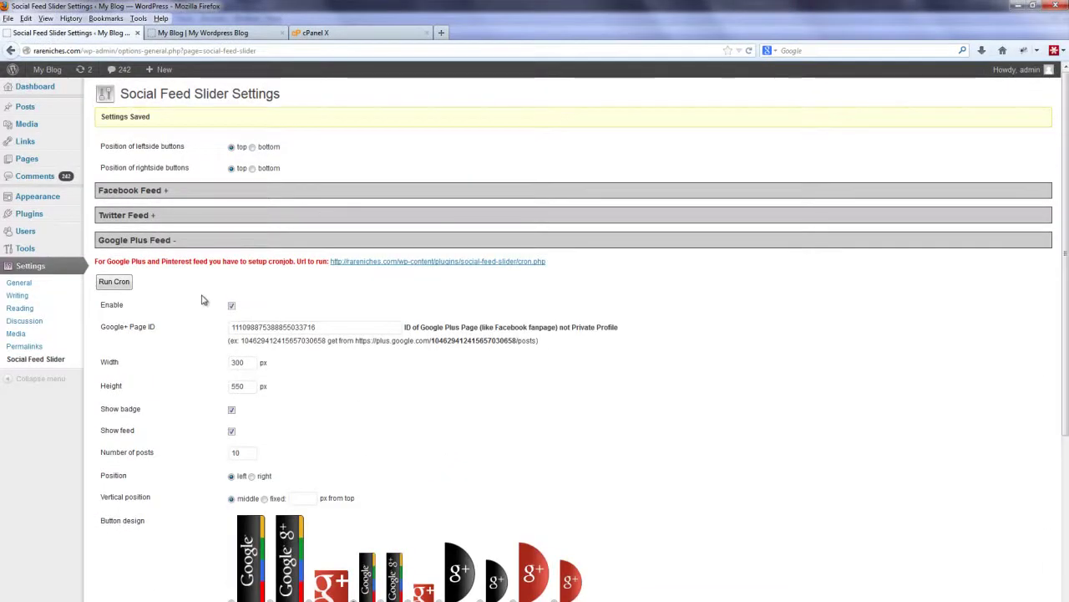
{"action": "left_click", "coordinate": [114, 283]}
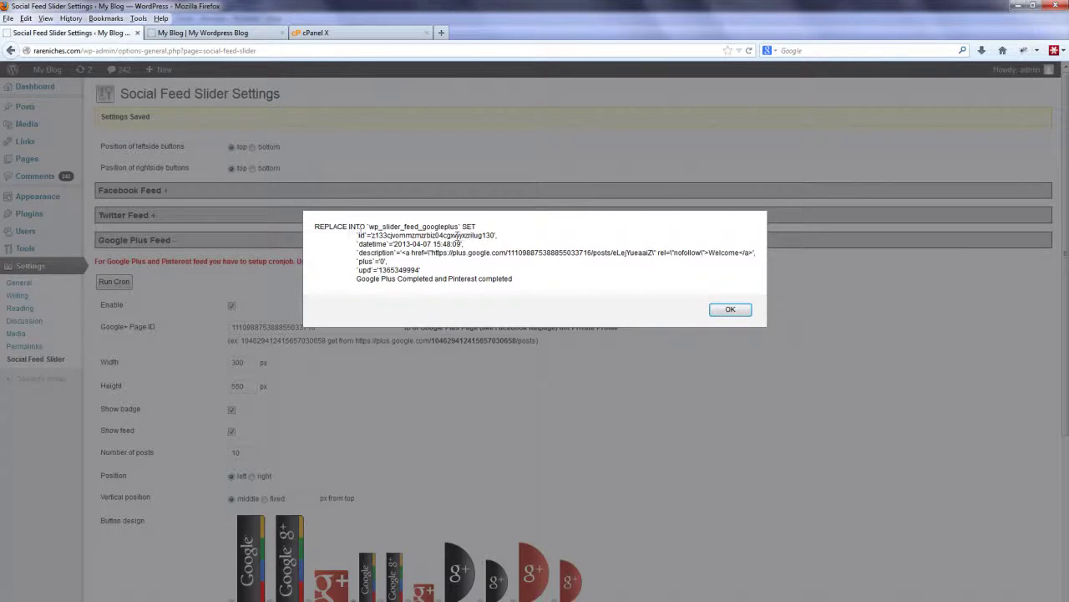
{"action": "left_click", "coordinate": [732, 313]}
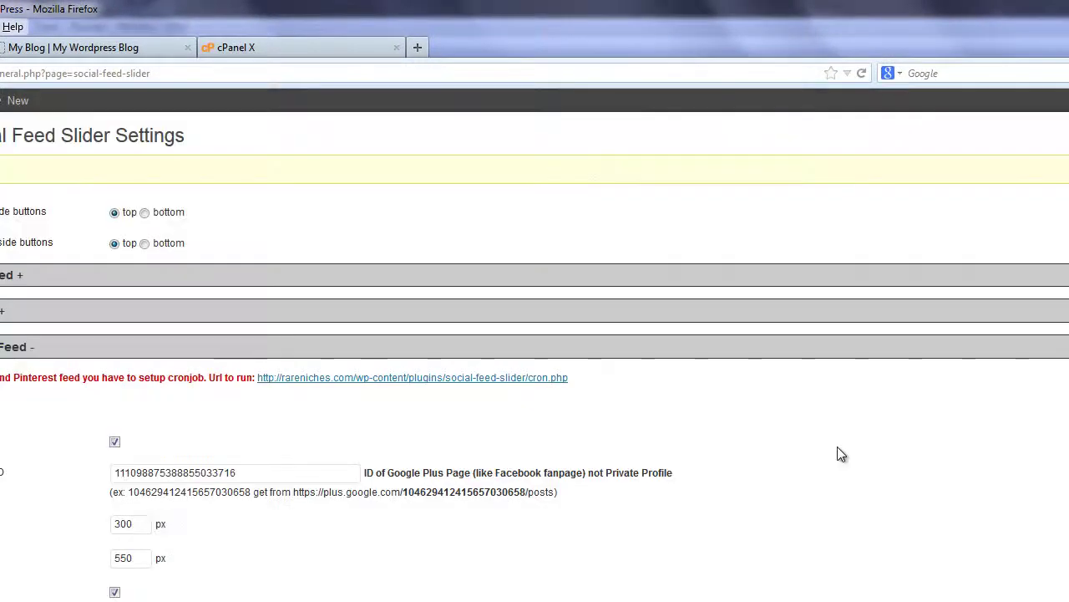
Reload the blog's front page and preview the slide-out social feeds, including Youtube, Vimeo and Twitter.
{"action": "left_click", "coordinate": [54, 47]}
{"action": "left_click", "coordinate": [863, 73]}
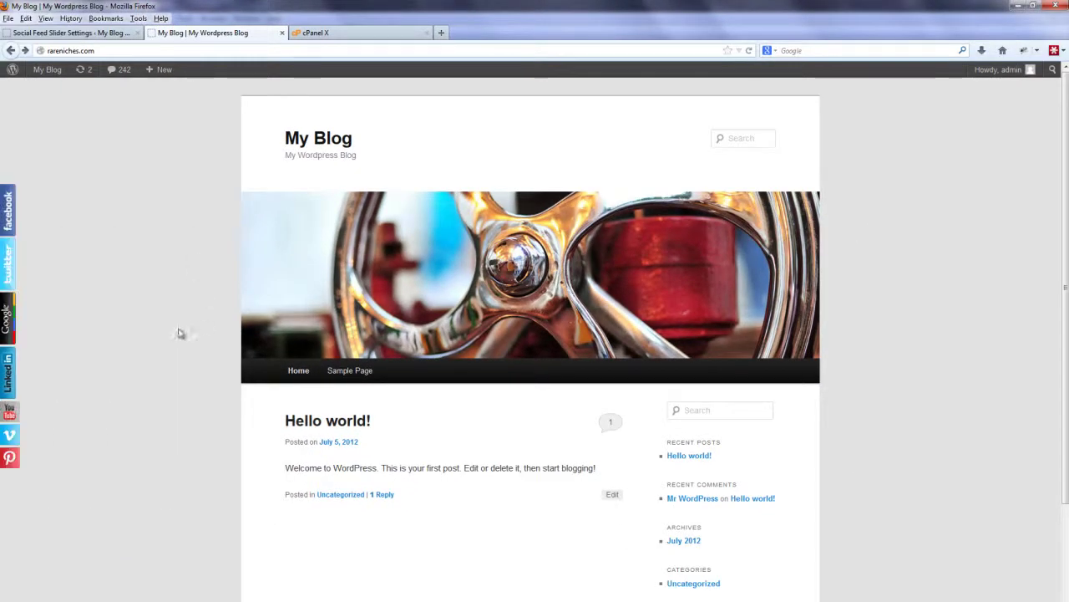
{"action": "mouse_move", "coordinate": [15, 412]}
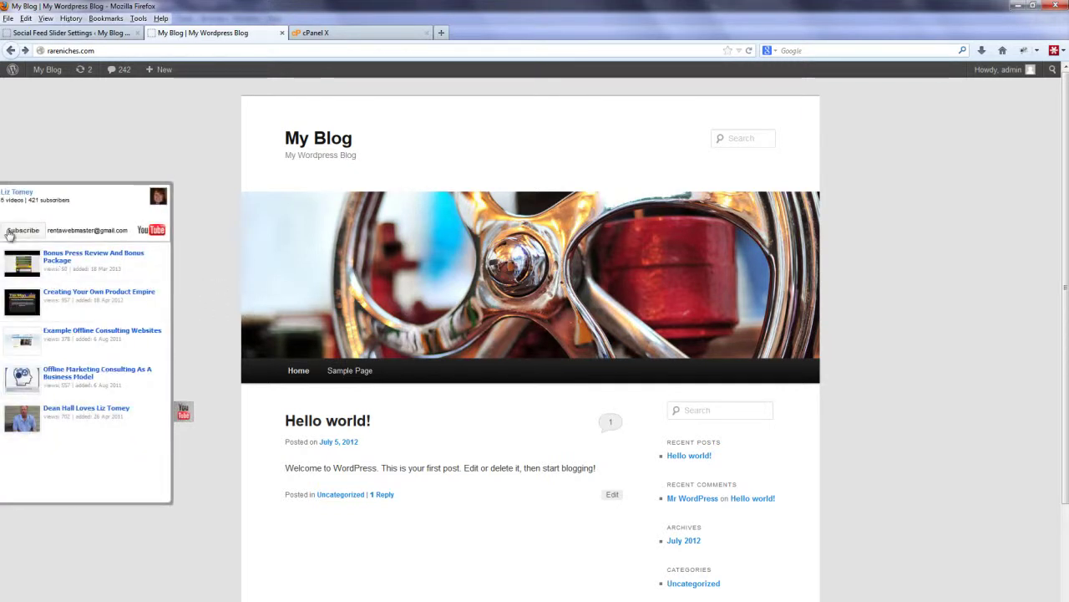
{"action": "mouse_move", "coordinate": [9, 442]}
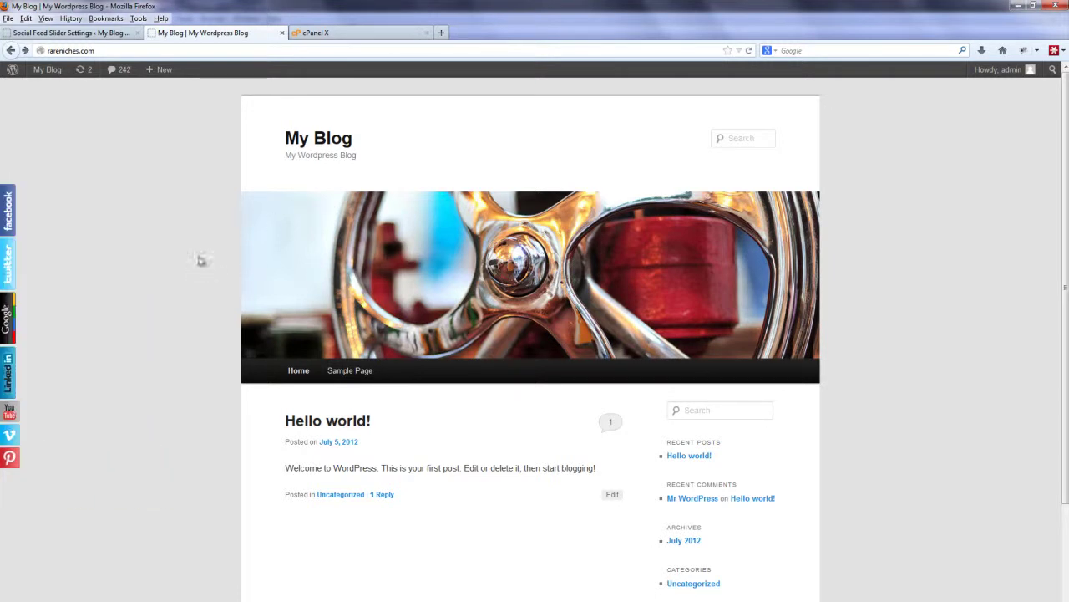
{"action": "mouse_move", "coordinate": [25, 252]}
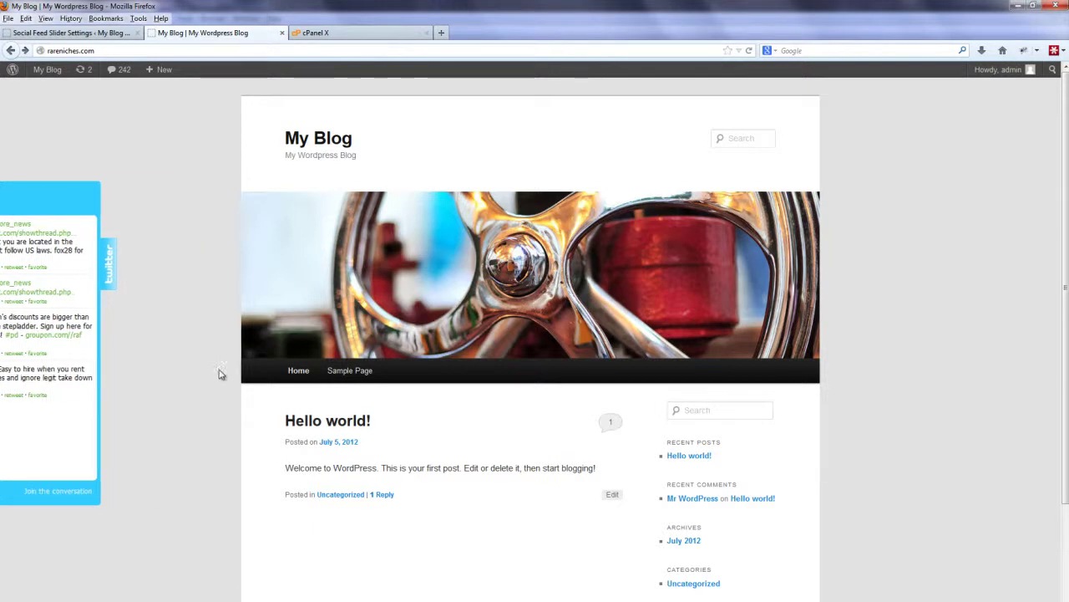
{"action": "mouse_move", "coordinate": [17, 280]}
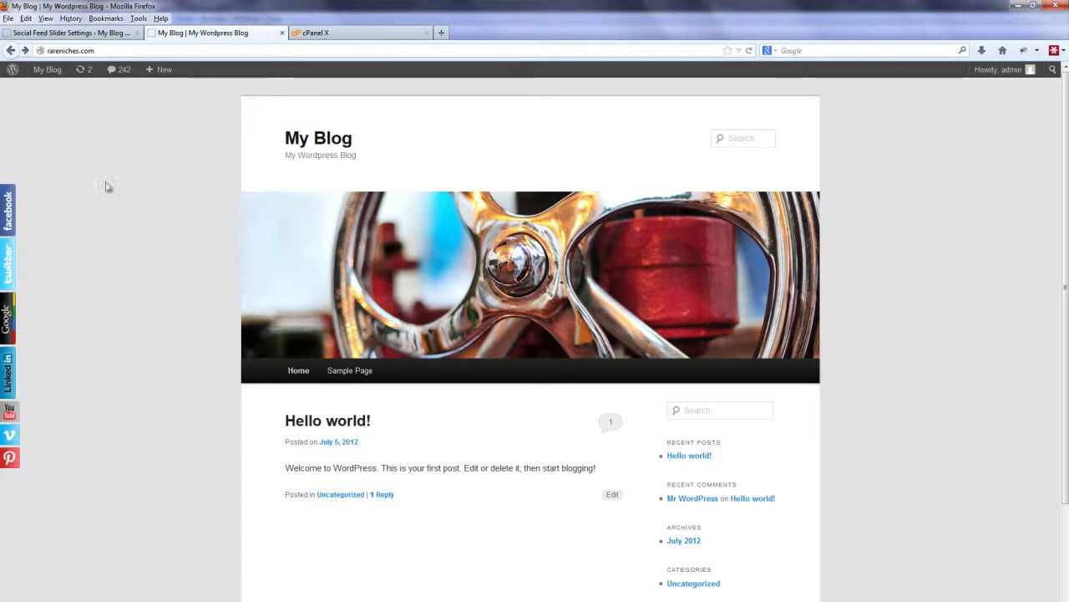
Return to the Social Feed Slider settings and copy the cron.php URL shown in the Google Plus Feed section.
{"action": "left_click", "coordinate": [110, 35]}
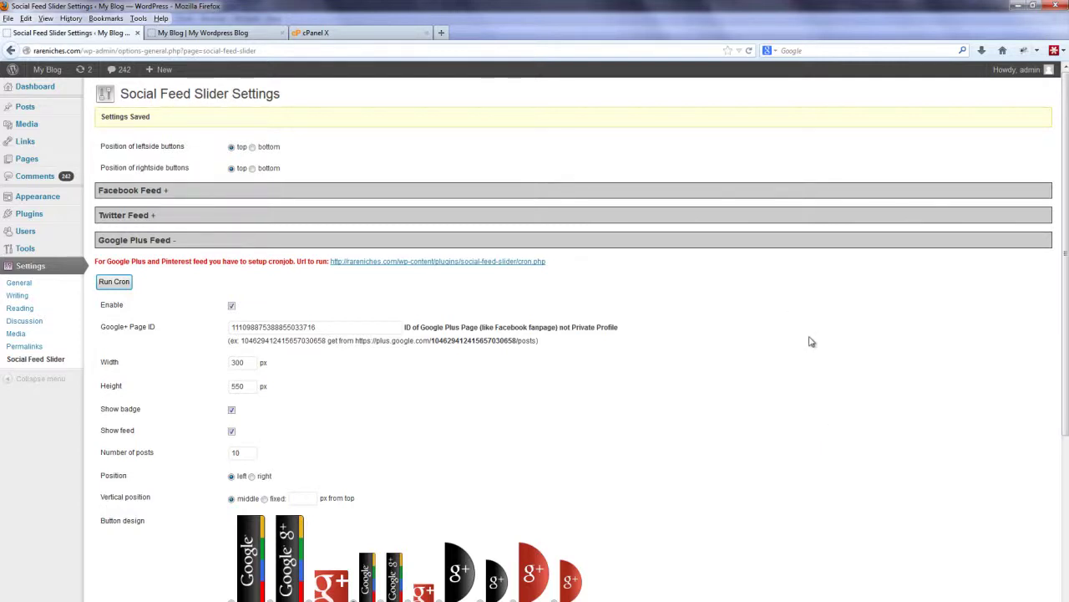
{"action": "left_click_drag", "start_coordinate": [546, 261], "coordinate": [331, 269]}
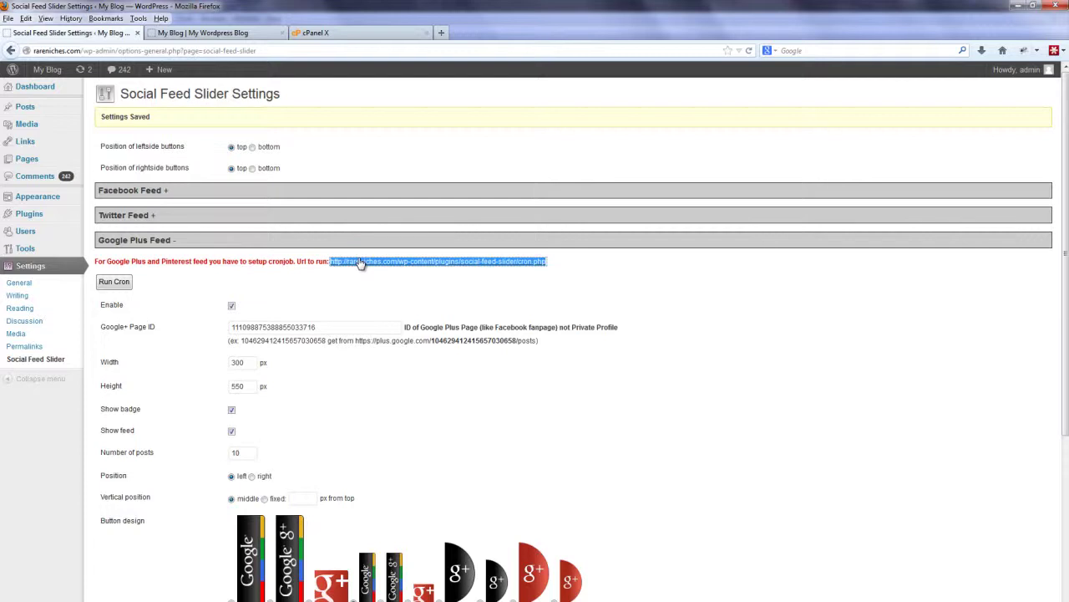
{"action": "right_click", "coordinate": [361, 263]}
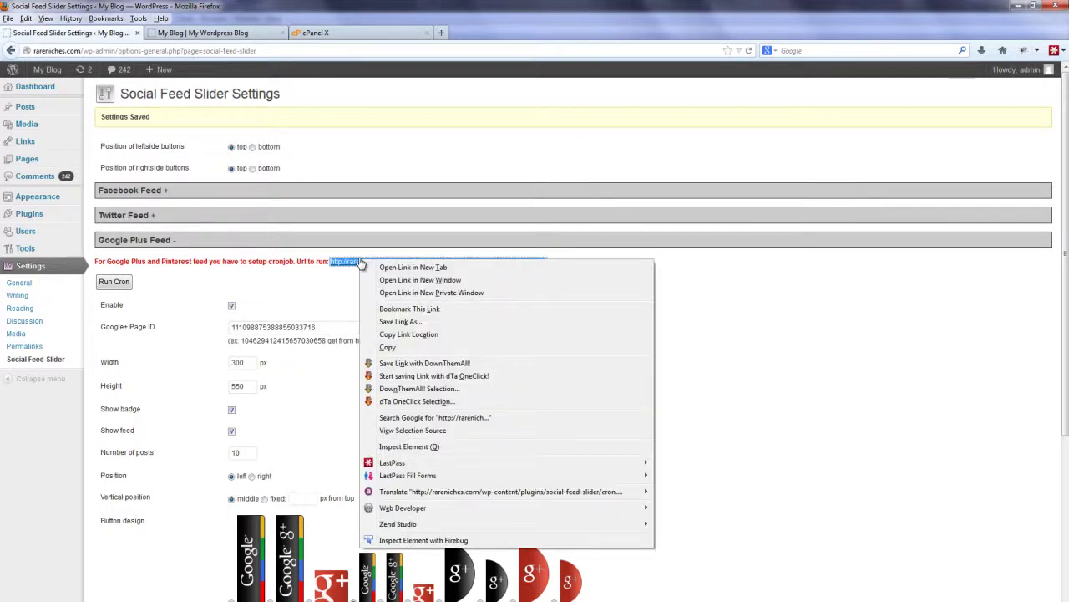
{"action": "left_click", "coordinate": [389, 349]}
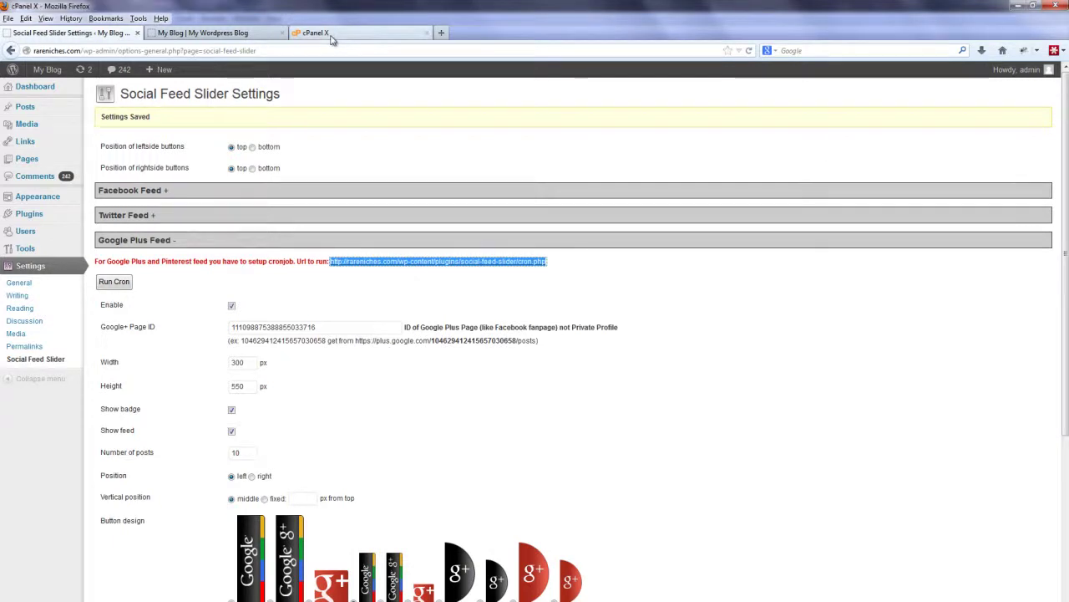
Switch to cPanel, search its home page for "cron" and open the Cron Jobs page.
{"action": "left_click", "coordinate": [330, 35]}
{"action": "scroll", "coordinate": [1016, 421], "scroll_direction": "up", "scroll_amount": 1}
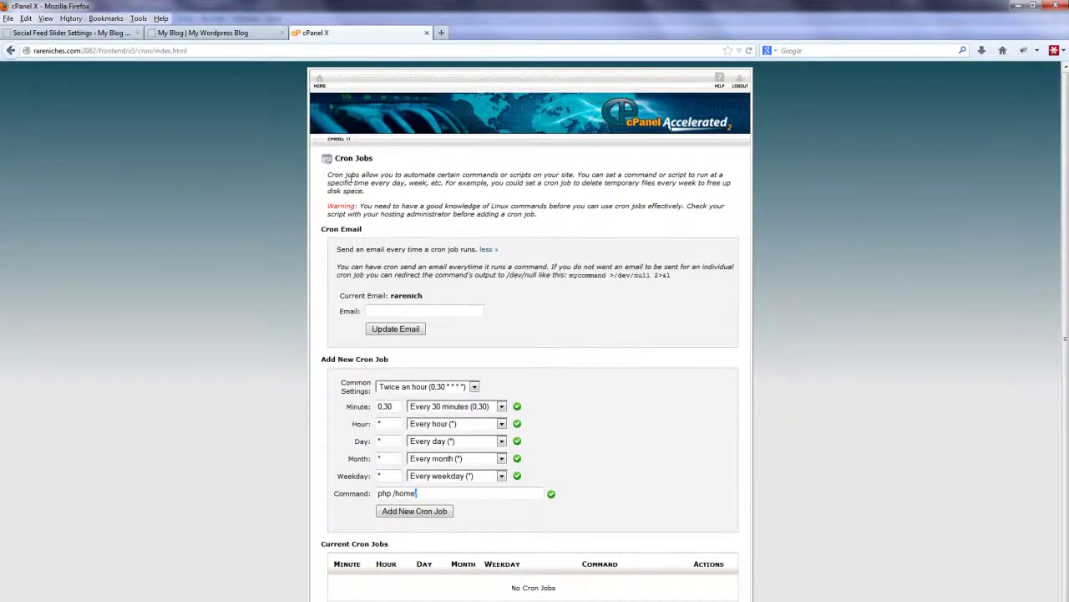
{"action": "left_click", "coordinate": [320, 83]}
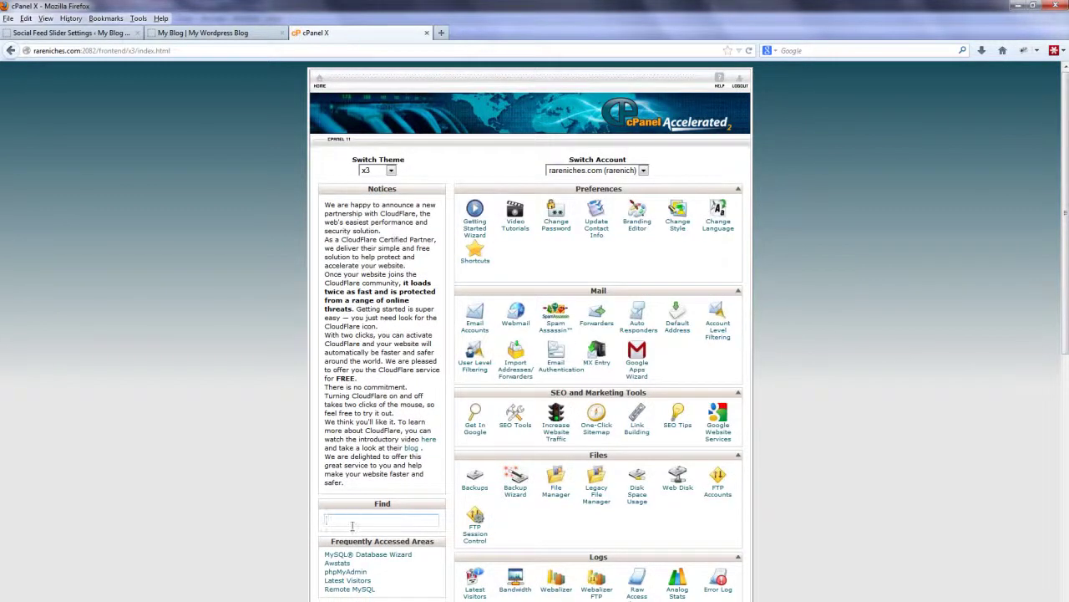
{"action": "type", "text": "cron"}
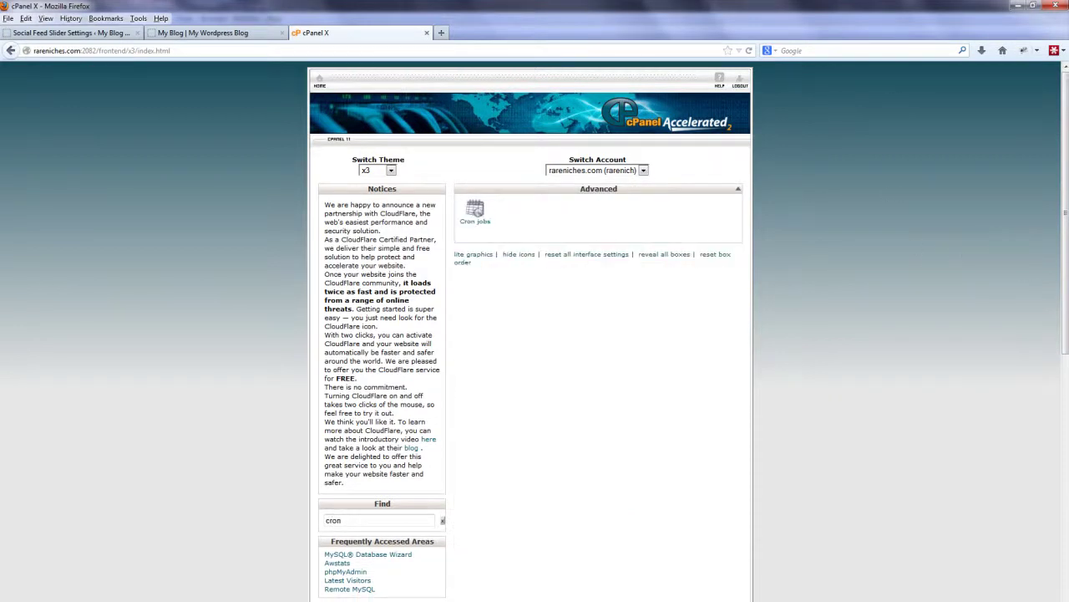
{"action": "left_click", "coordinate": [475, 217]}
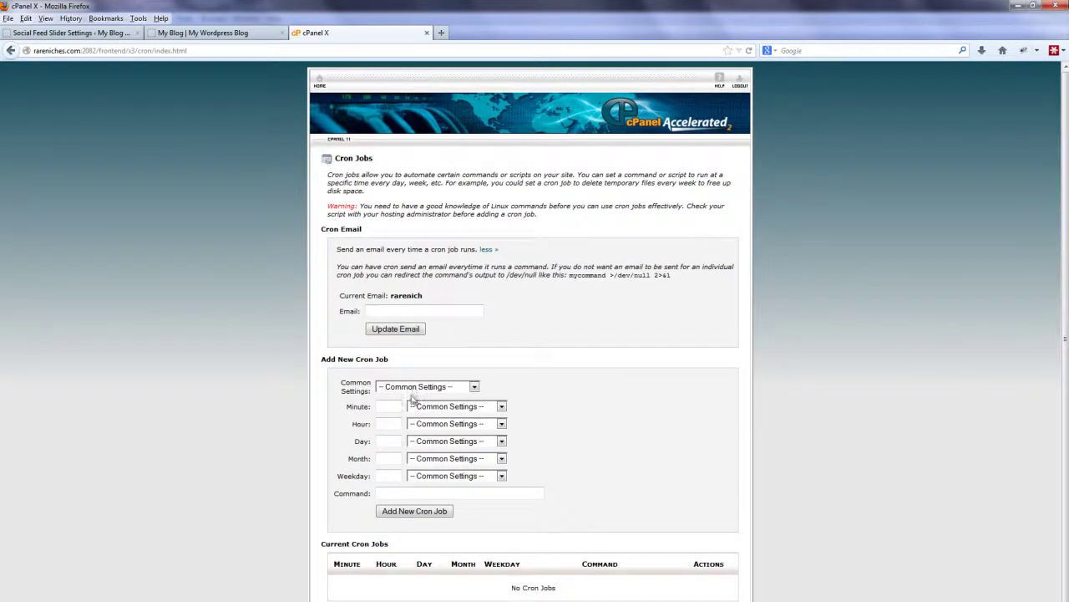
Set the new cron job's schedule to once an hour and paste the copied cron.php URL as its command.
{"action": "left_click", "coordinate": [415, 388]}
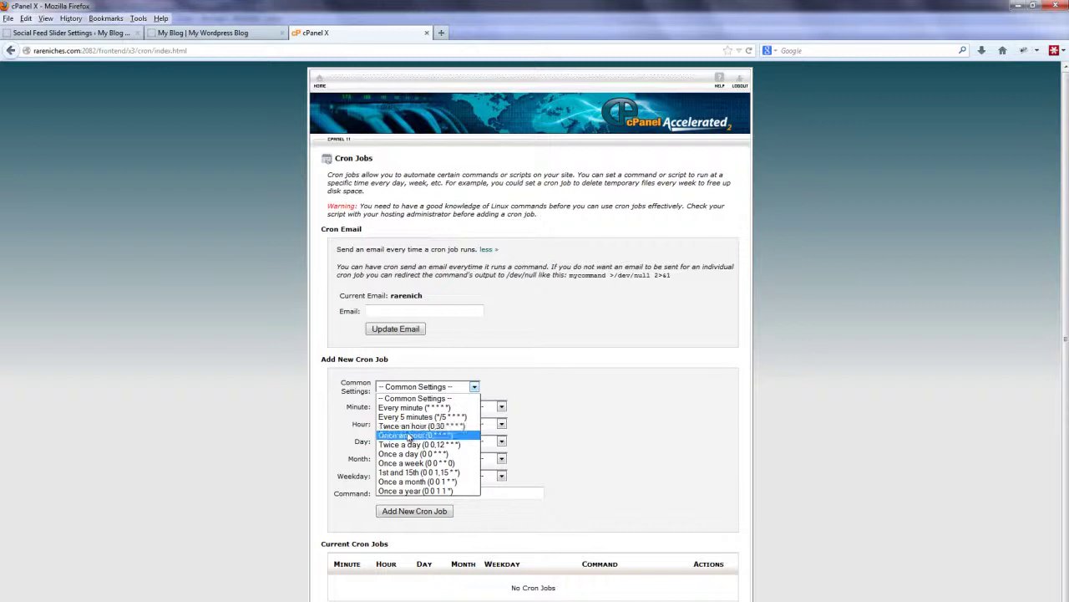
{"action": "left_click", "coordinate": [410, 434]}
{"action": "left_click", "coordinate": [398, 494]}
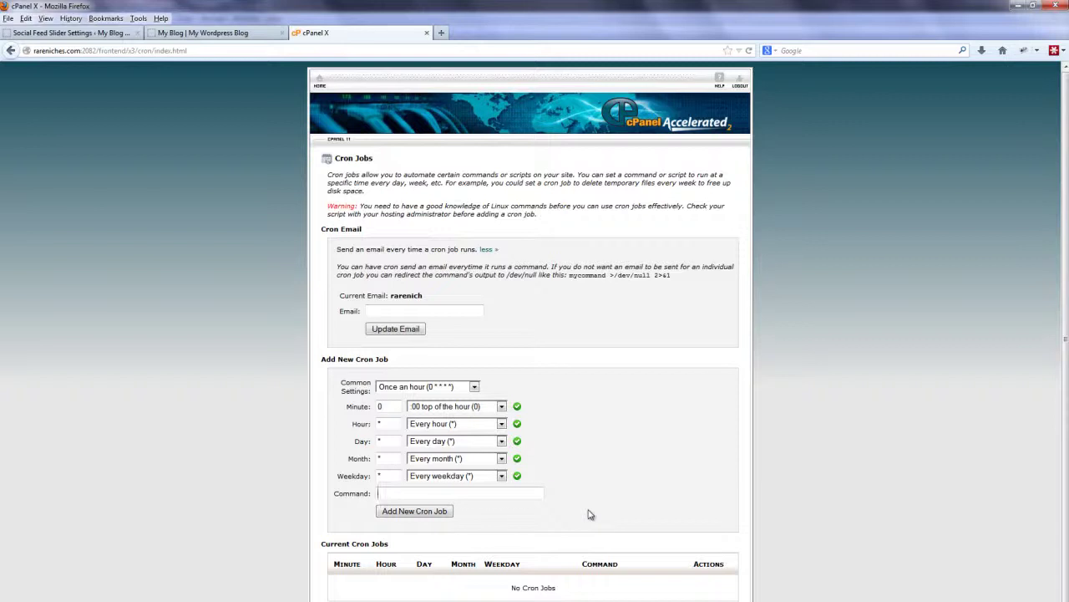
{"action": "key", "text": "ctrl+v"}
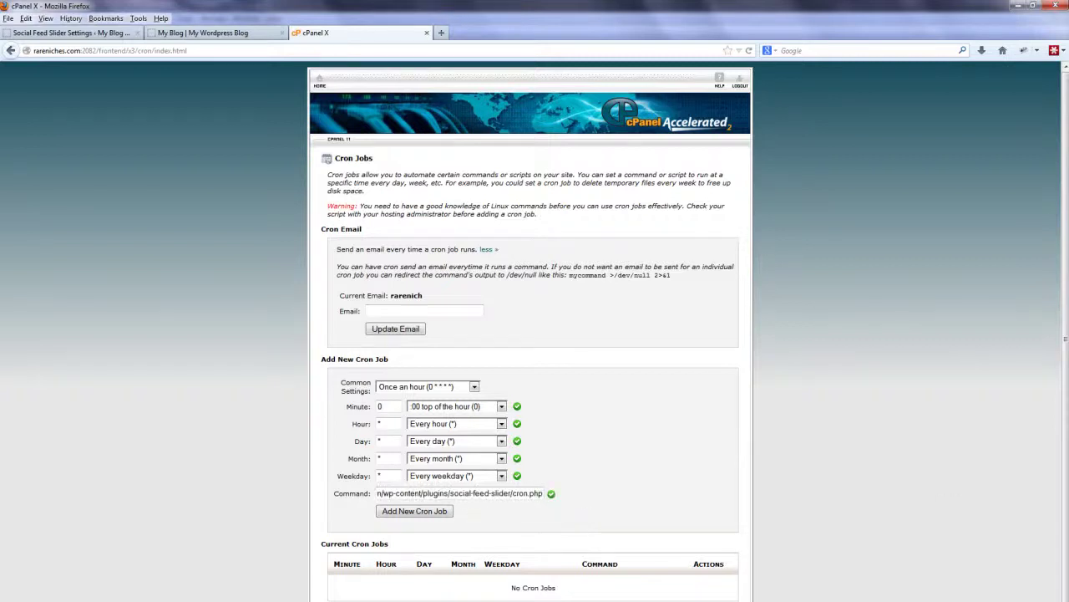
Prefix the cron command's URL with "/usr/bin/GET " copied from the EditPlus notes, and add the new cron job.
{"action": "key", "text": "alt+Tab"}
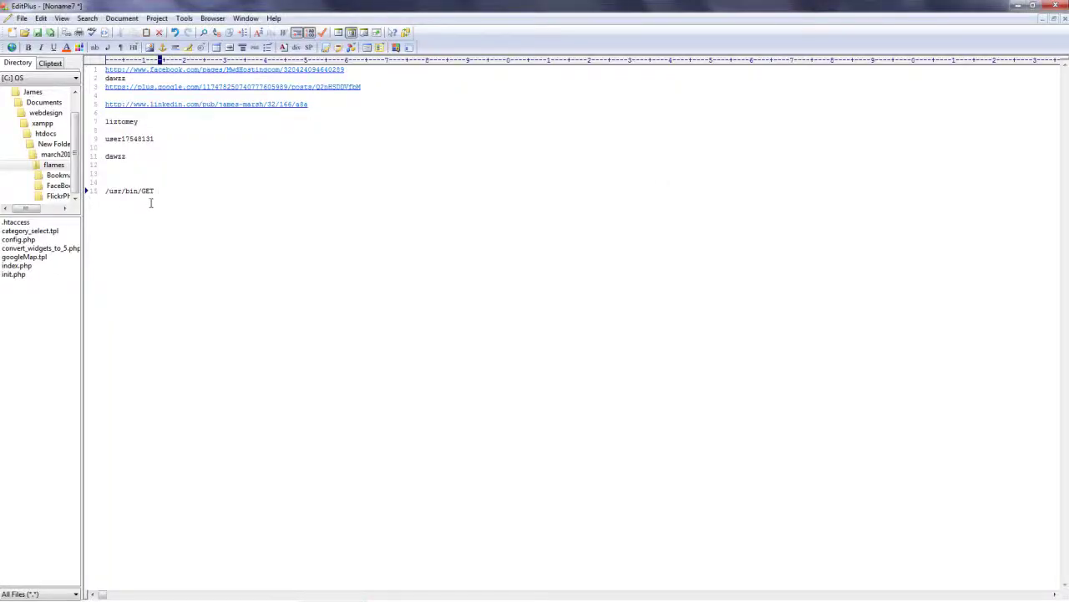
{"action": "left_click_drag", "start_coordinate": [154, 190], "coordinate": [105, 191]}
{"action": "mouse_move", "coordinate": [998, 2]}
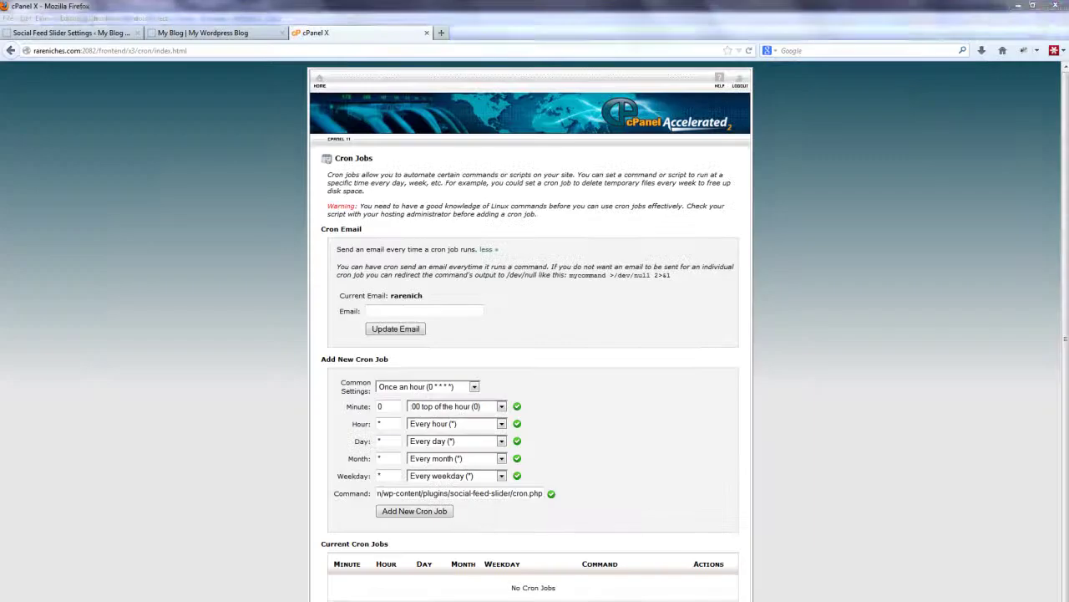
{"action": "left_click", "coordinate": [998, 2]}
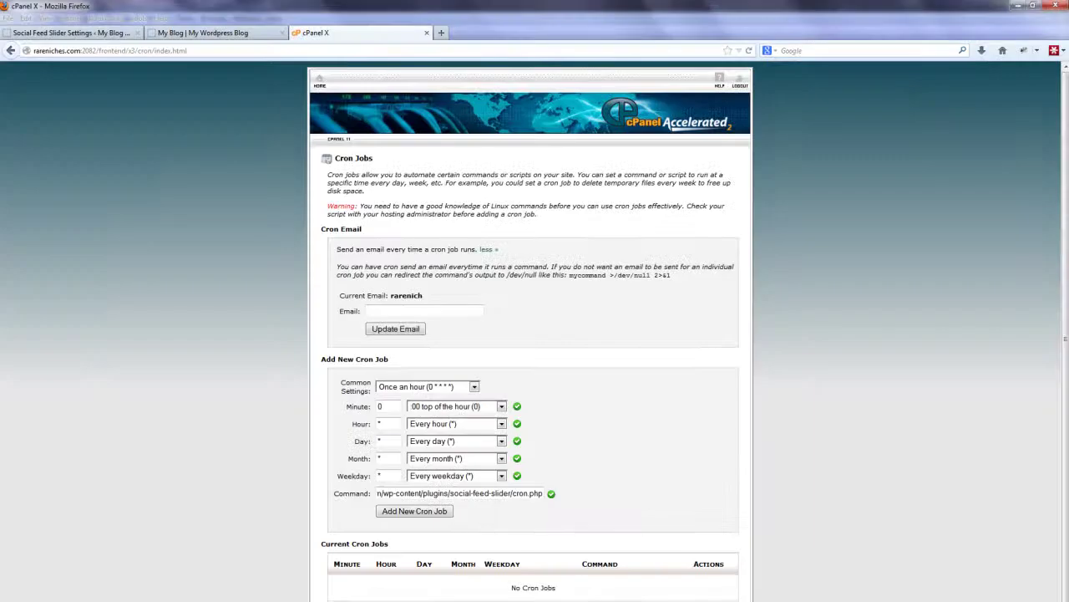
{"action": "left_click_drag", "start_coordinate": [382, 492], "coordinate": [342, 497]}
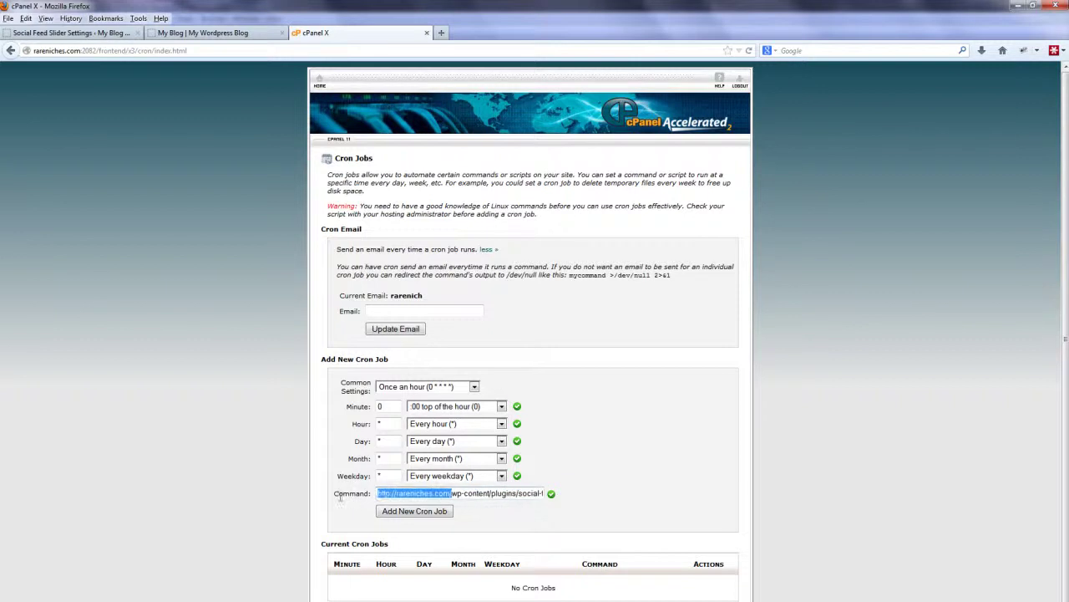
{"action": "left_click", "coordinate": [378, 497]}
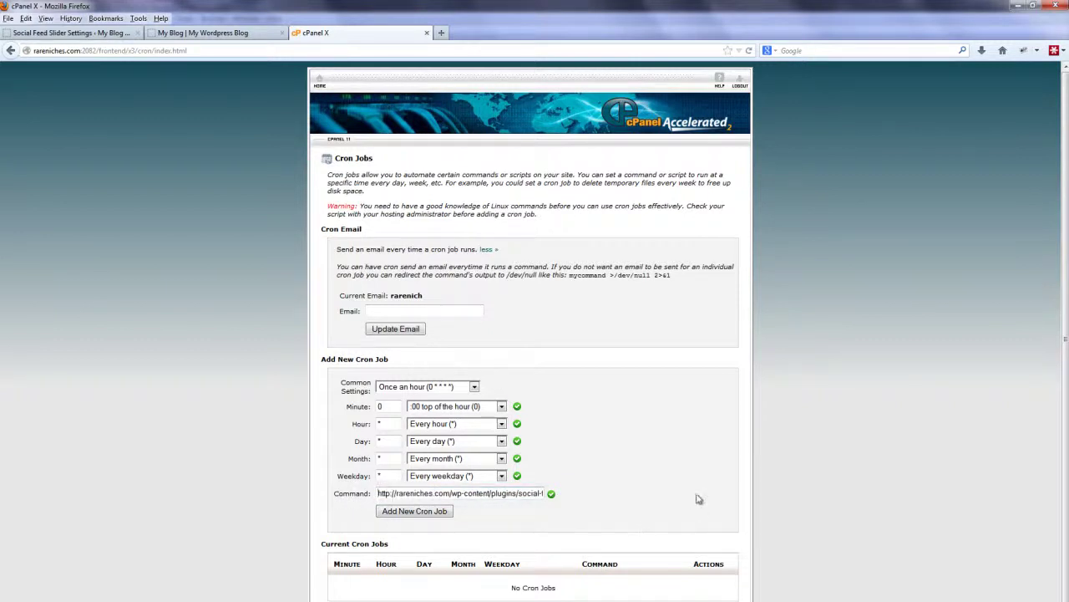
{"action": "type", "text": "/usr/bin/GET"}
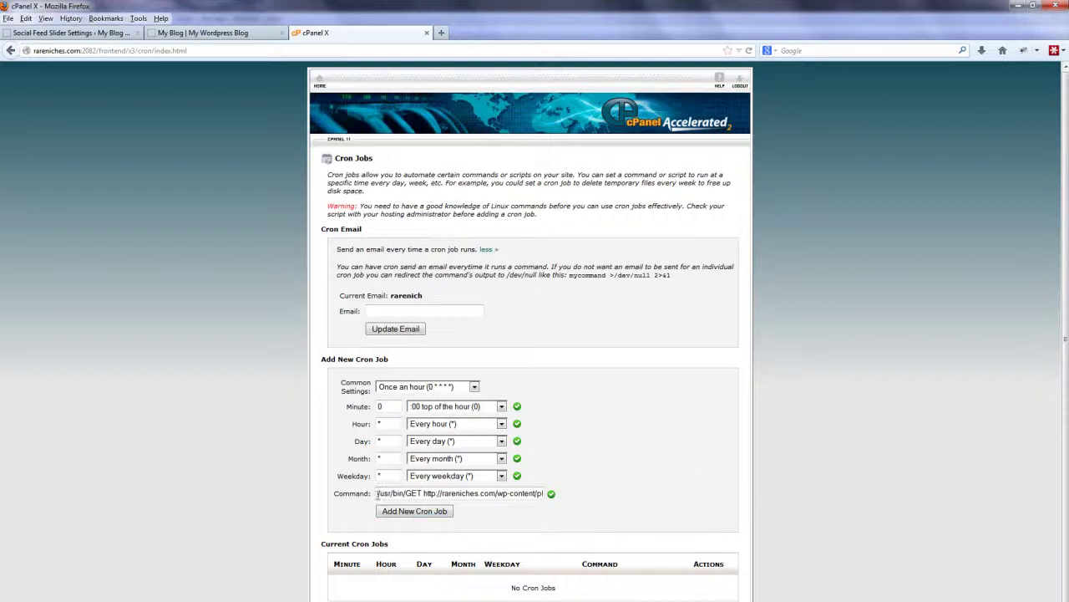
{"action": "left_click", "coordinate": [402, 511]}
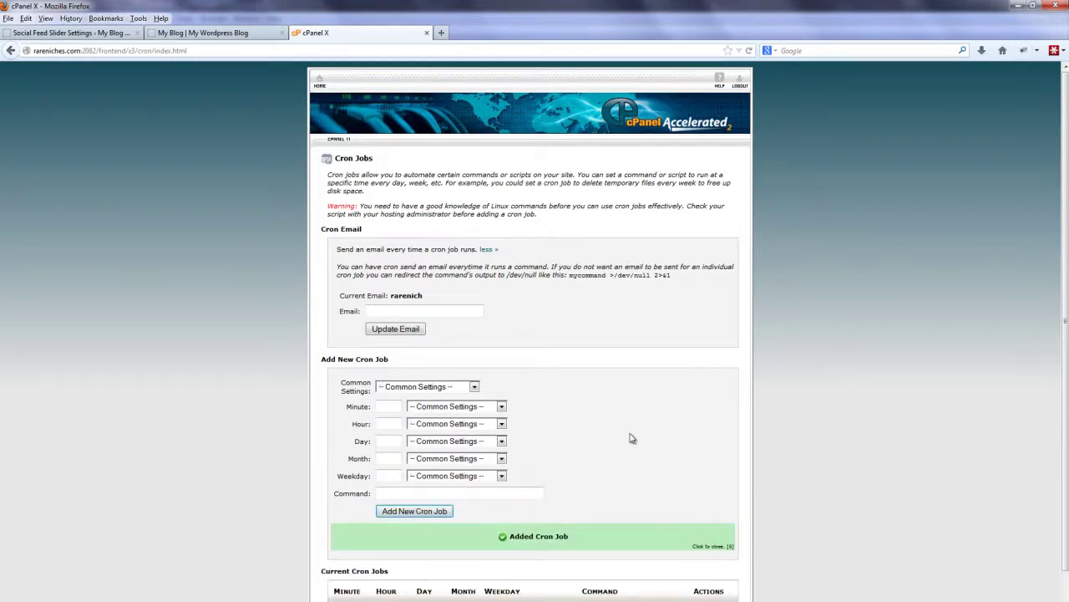
{"action": "scroll", "coordinate": [630, 437], "scroll_direction": "down", "scroll_amount": 1}
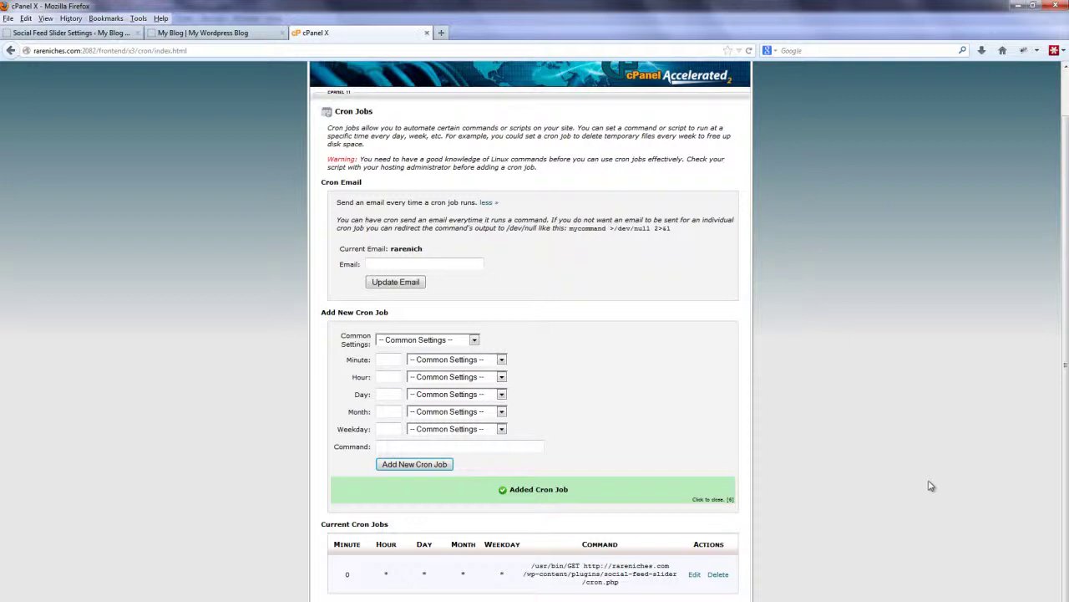
Turn off cron notification emails by updating the cron email with a blank address, and return to the blog's front page.
{"action": "scroll", "coordinate": [921, 476], "scroll_direction": "up", "scroll_amount": 1}
{"action": "left_click", "coordinate": [375, 314]}
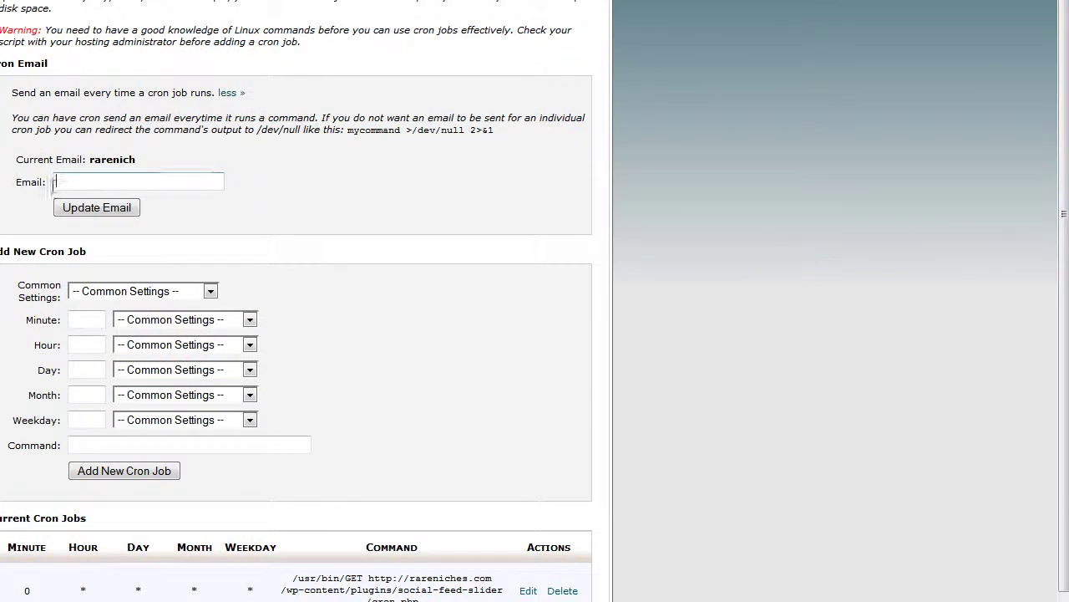
{"action": "left_click", "coordinate": [82, 209]}
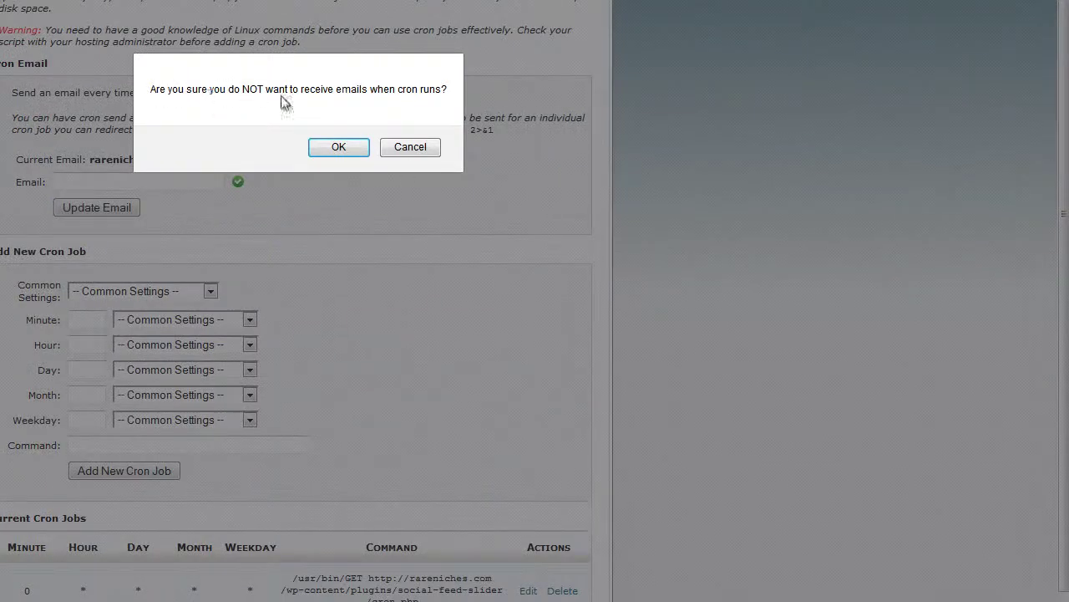
{"action": "left_click", "coordinate": [336, 148]}
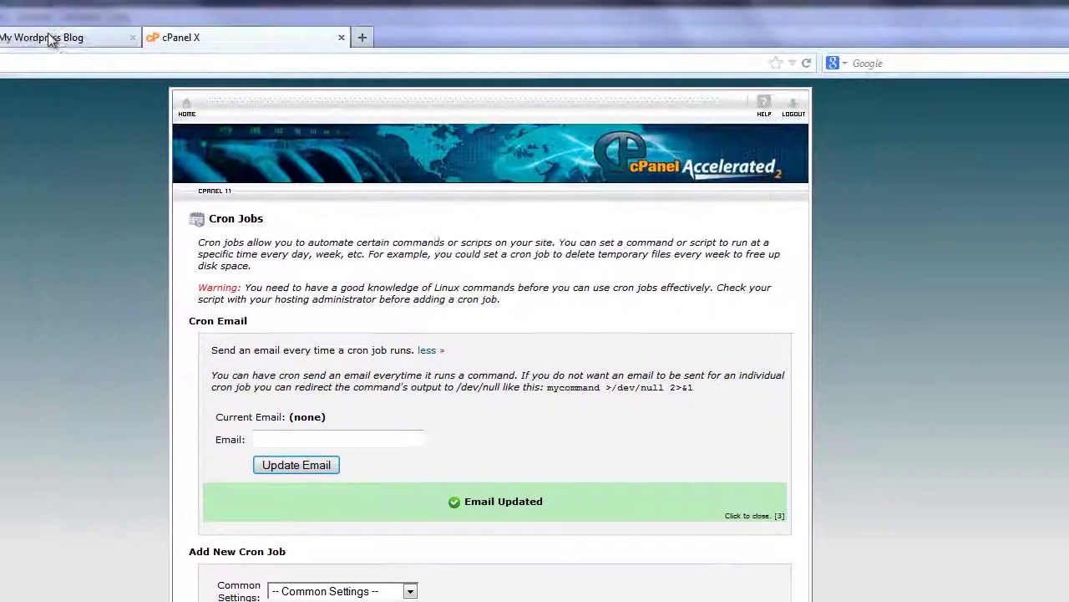
{"action": "left_click", "coordinate": [72, 36]}
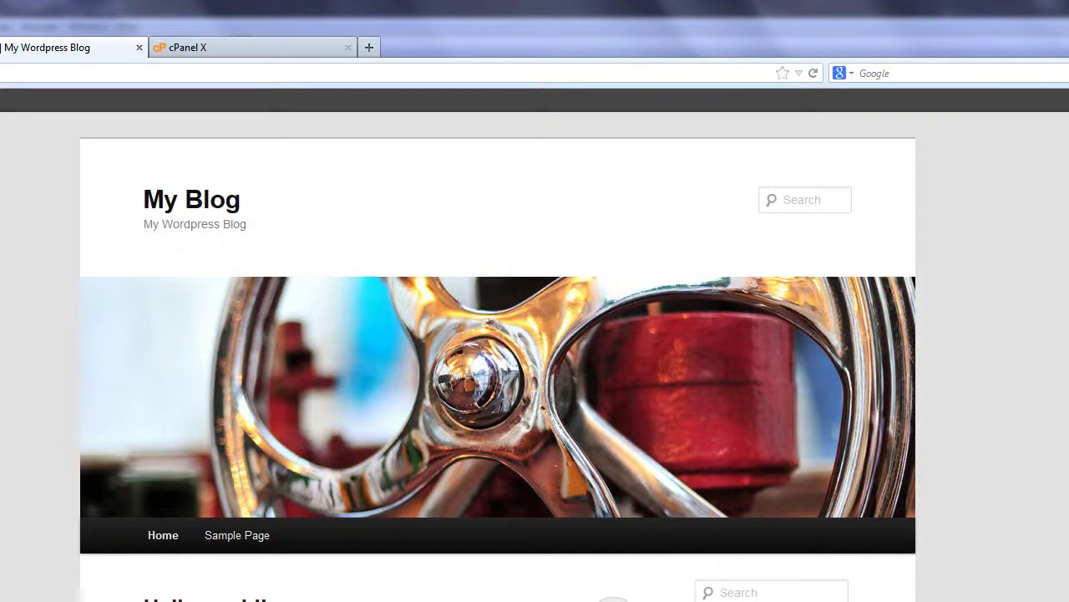